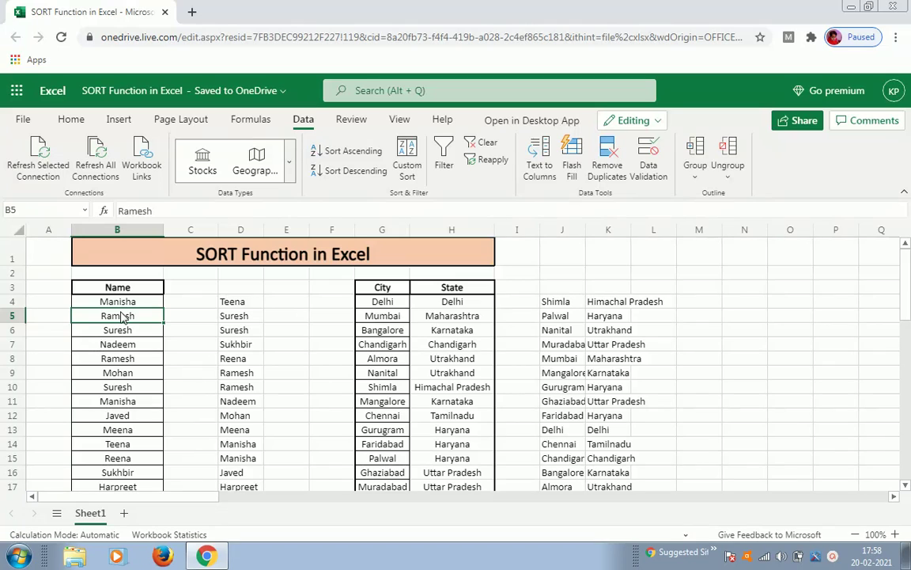
Step: Clear the existing SORT formula for the name list from cell D4
key("Up")
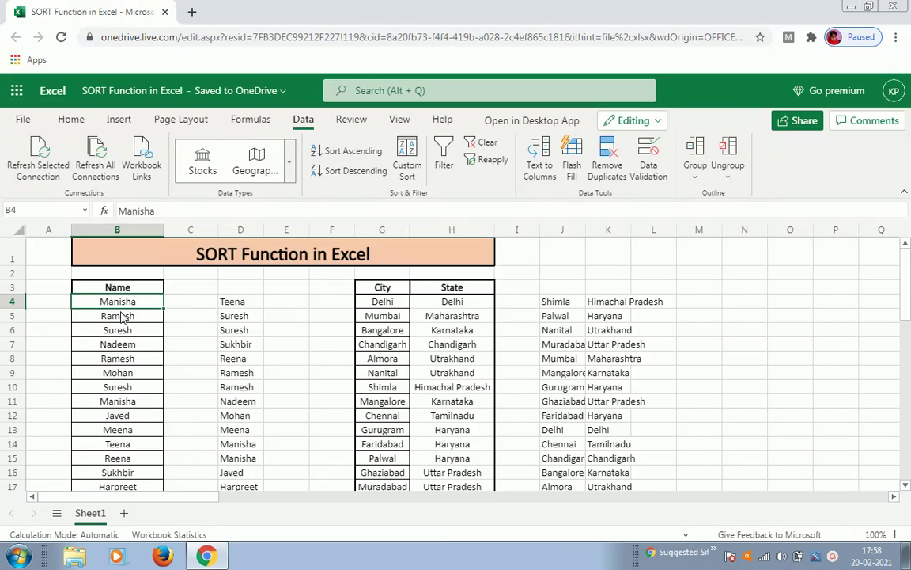
left_click(236, 302)
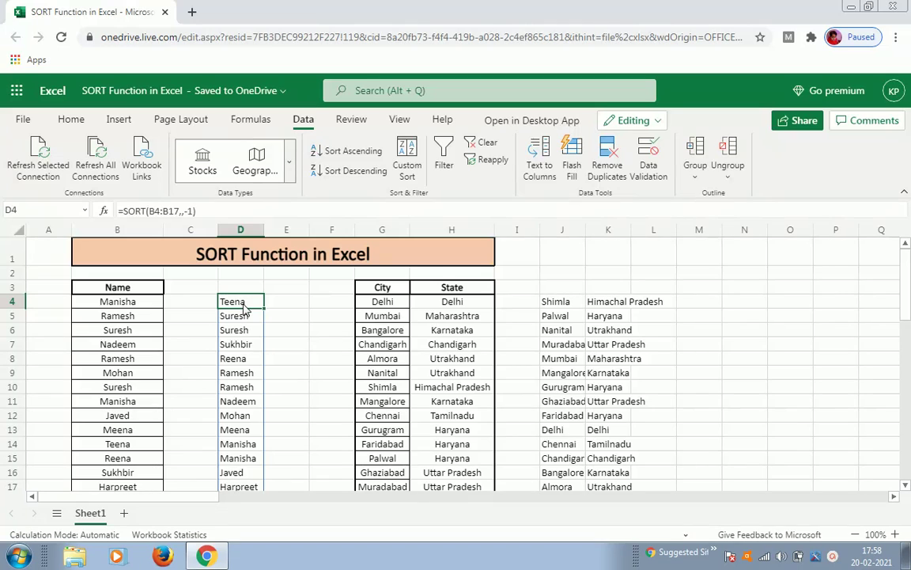
key("Delete")
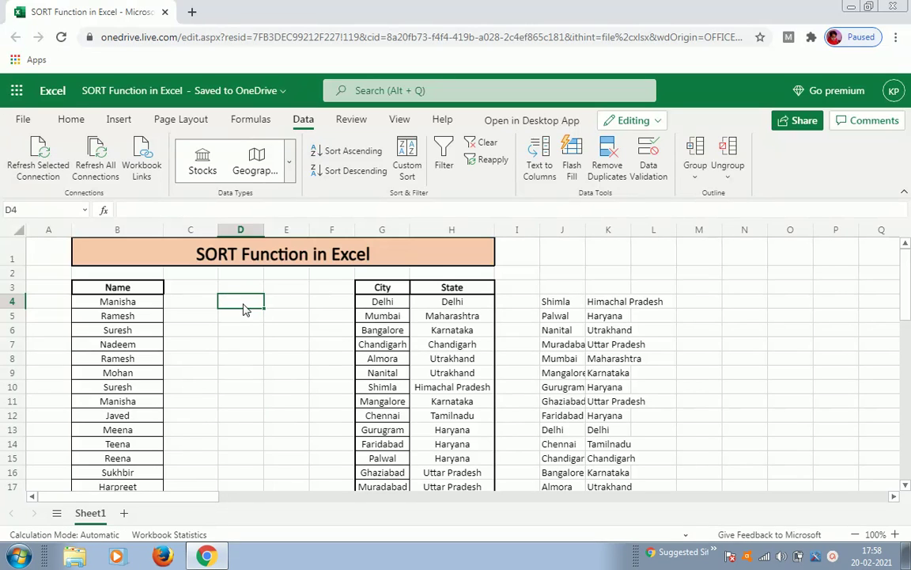
Step: Enter =SORT(B4:B17) in cell D4 to list the names in default ascending order
key("Left")
key("Left")
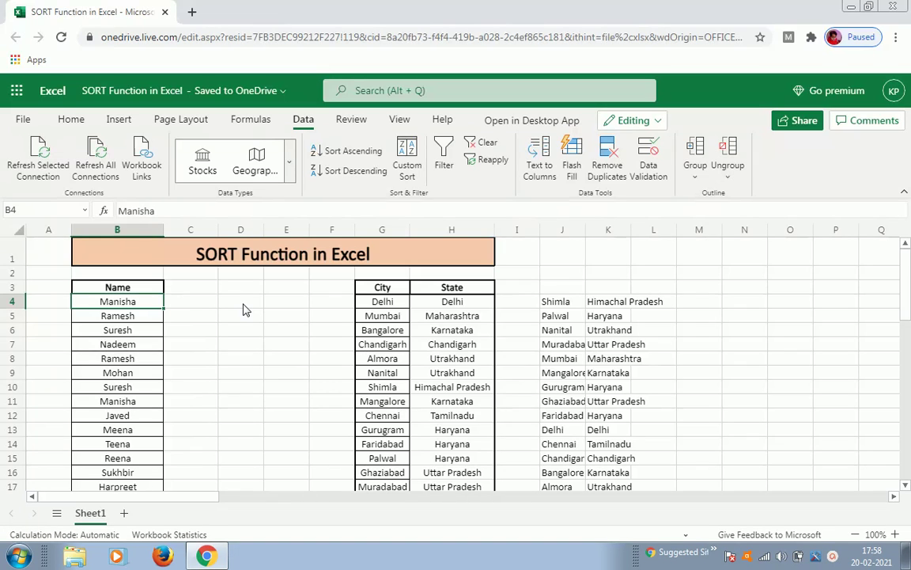
key("Right")
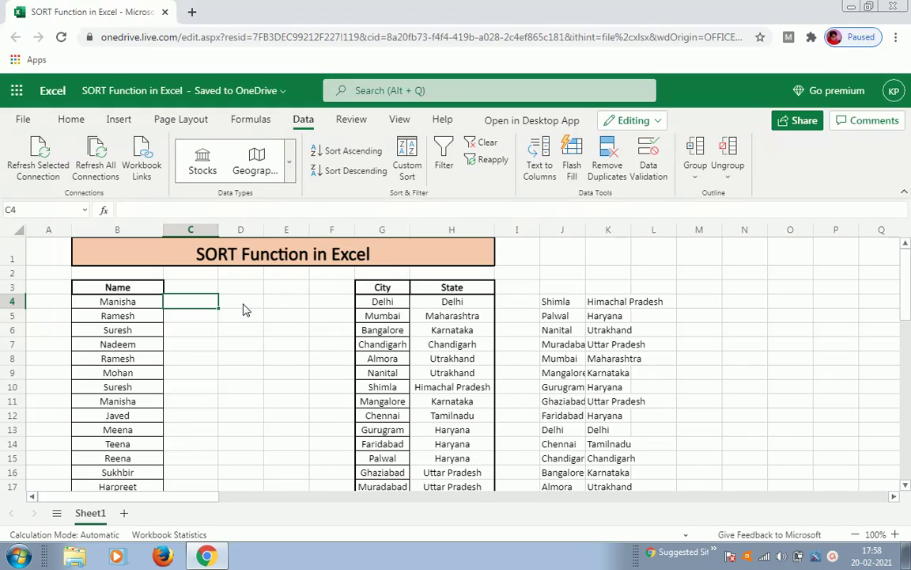
left_click(245, 309)
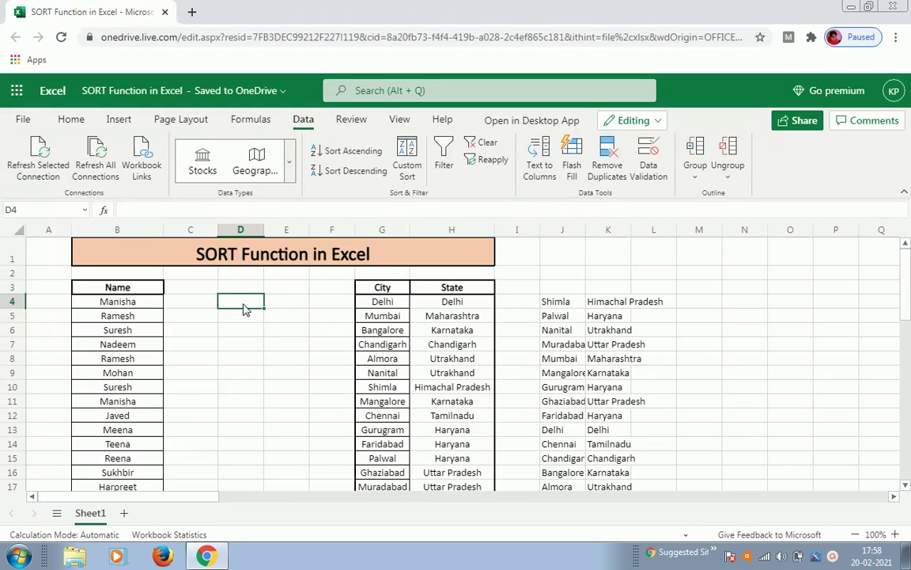
type("=sort")
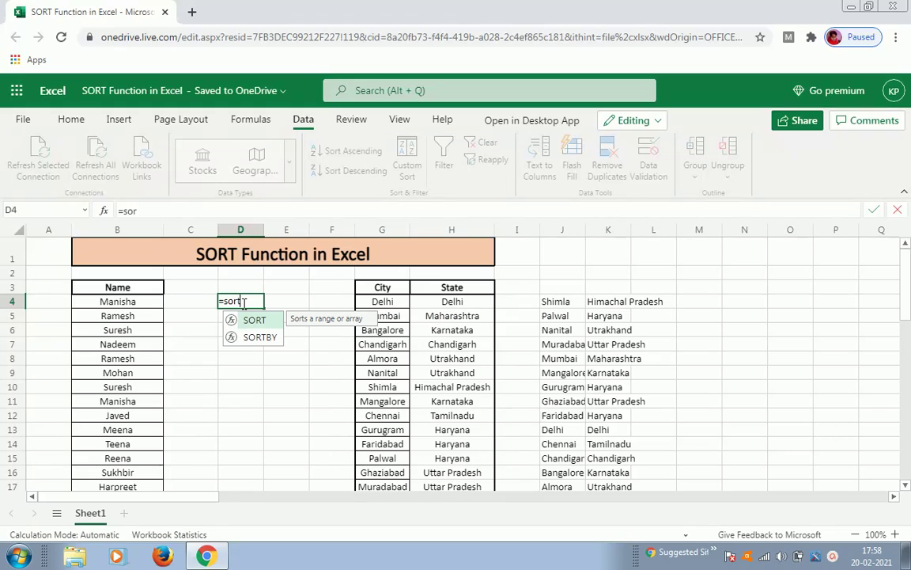
key("Tab")
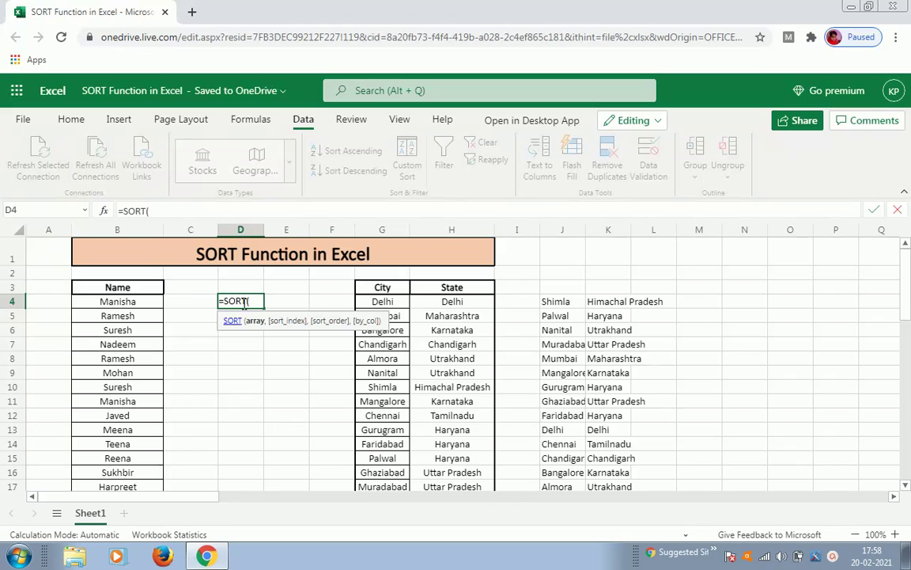
key("Left")
key("Left")
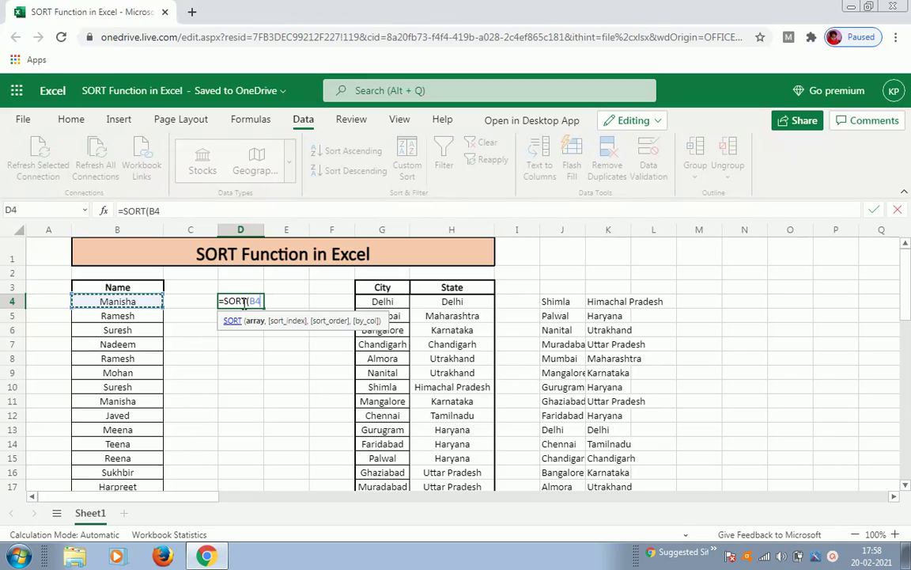
key("ctrl+shift+Down")
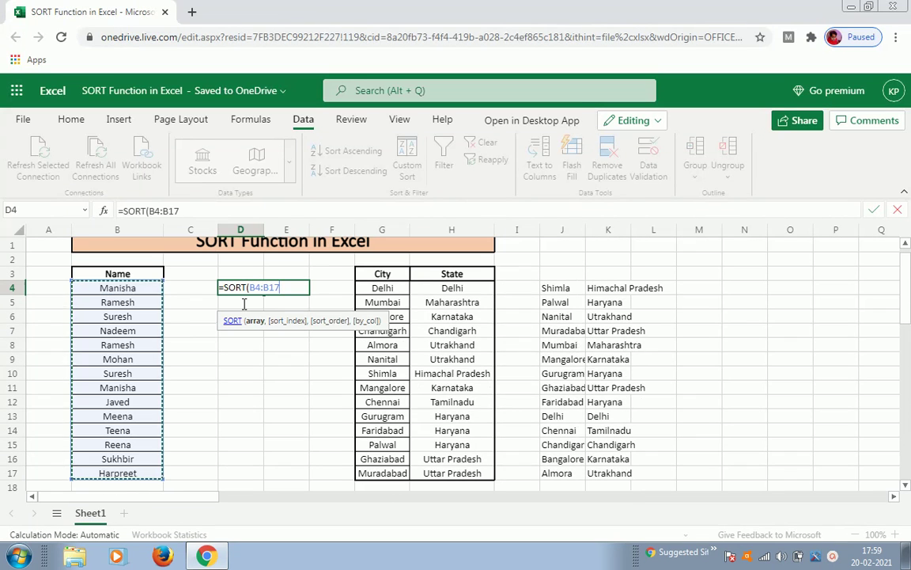
key("Return")
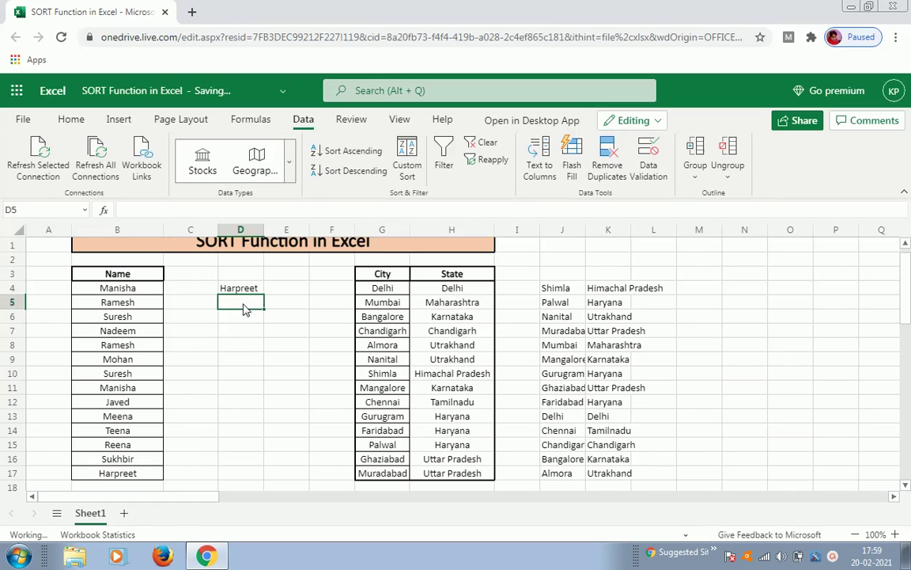
key("Up")
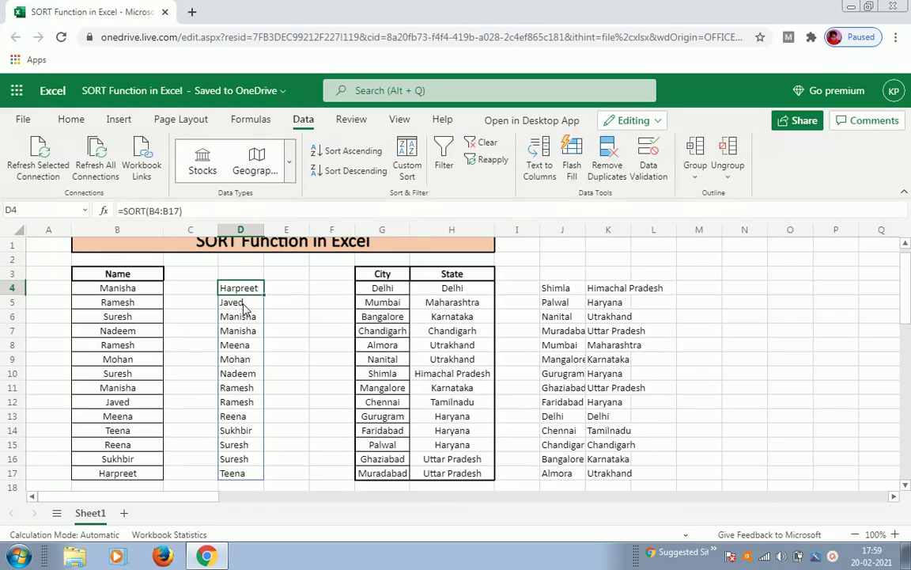
Step: Replace the formula in D4 with =SORT(B4:B17,,-1) to list the names in descending order
key("Delete")
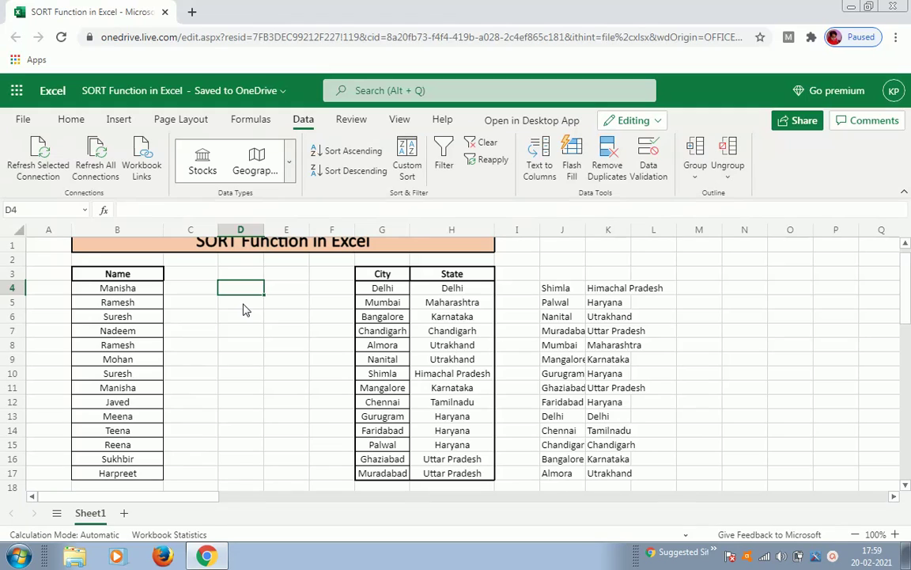
type("=sot")
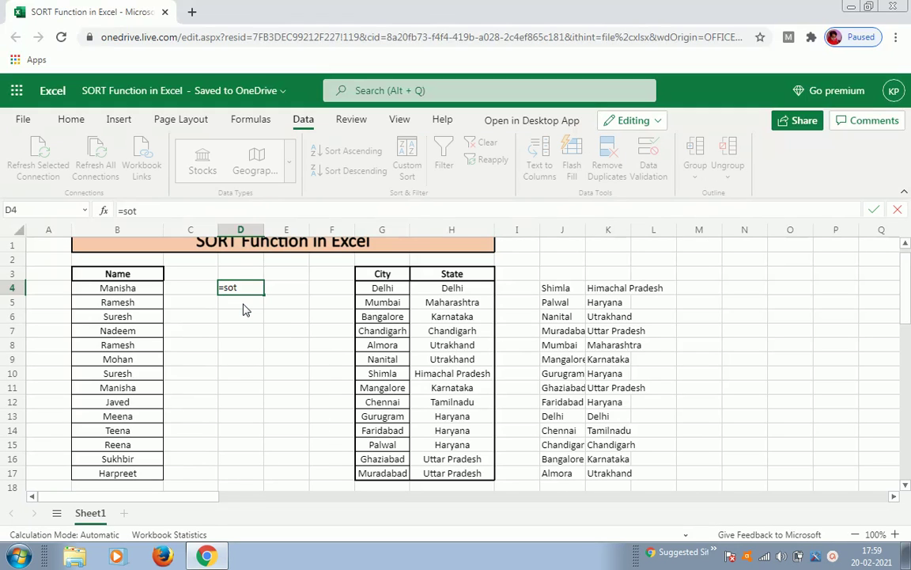
key("BackSpace")
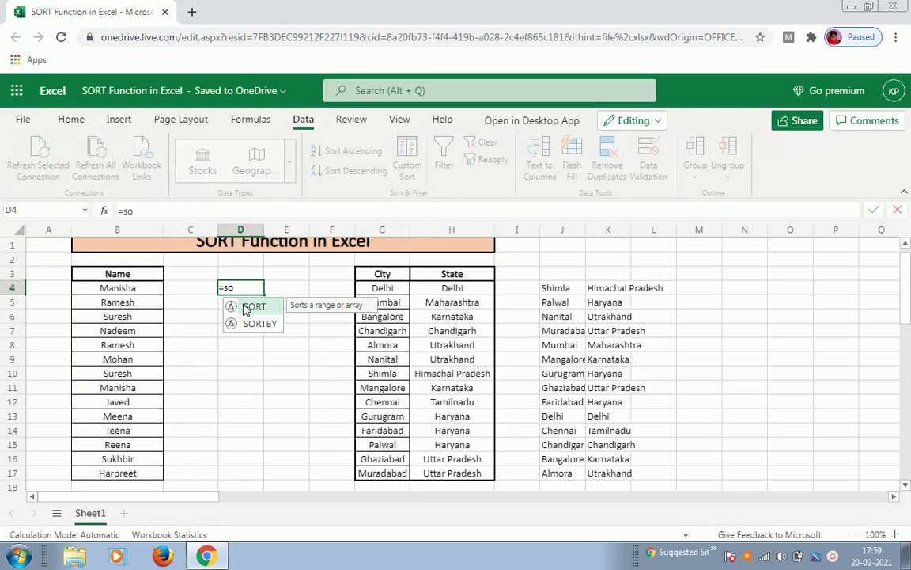
double_click(245, 308)
key("Left")
key("Left")
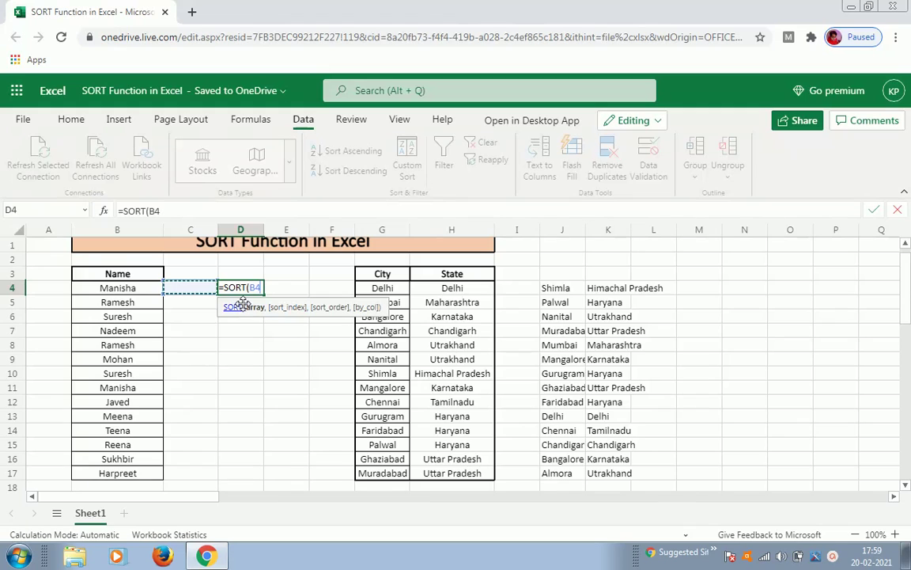
key("ctrl+shift+Down")
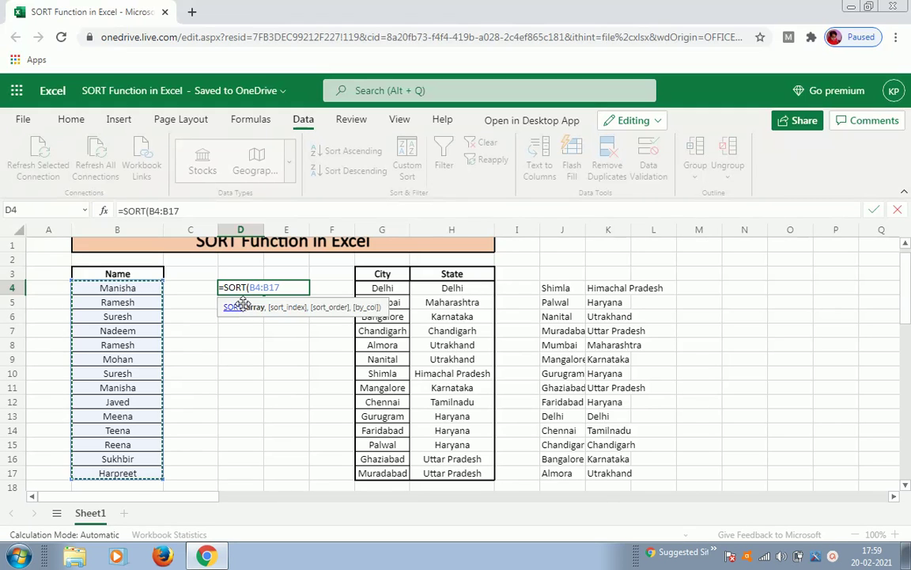
type(",")
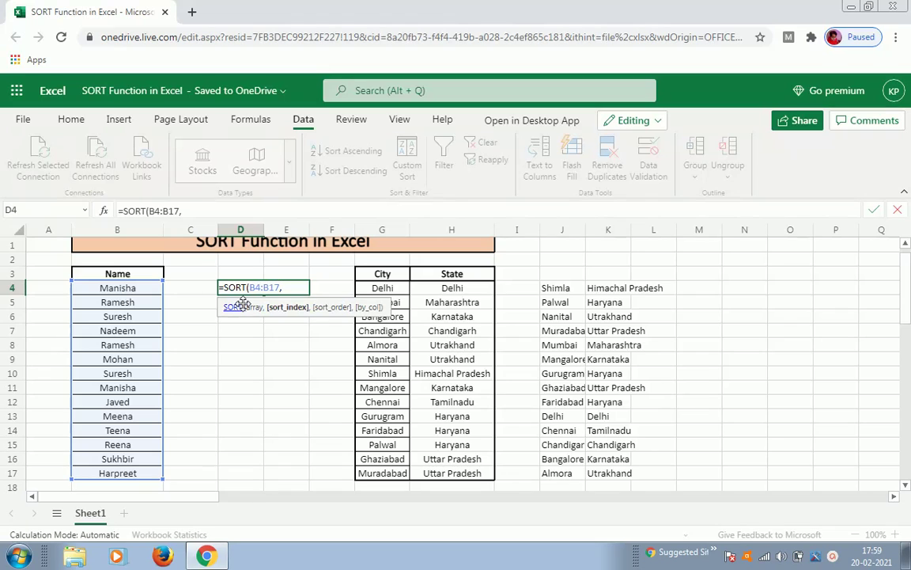
type(",")
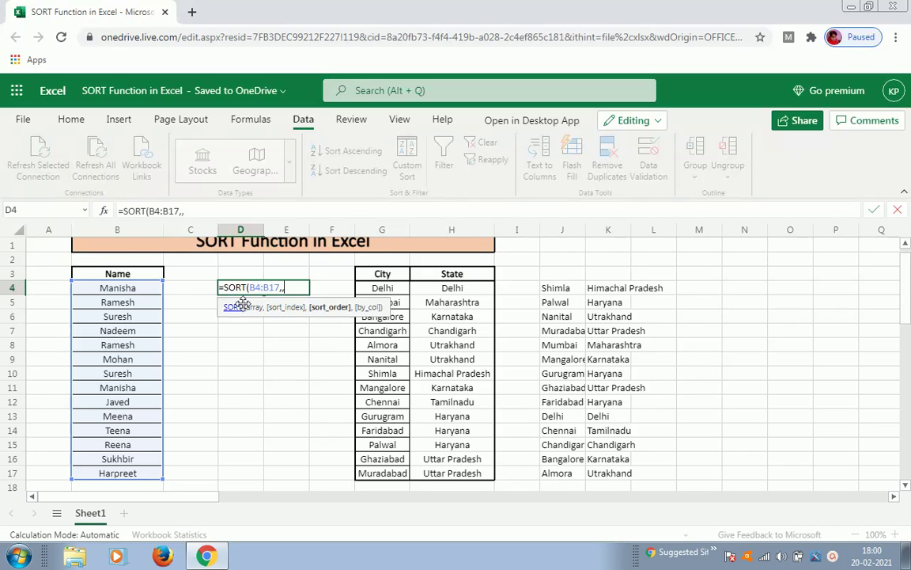
type("-1")
type(")")
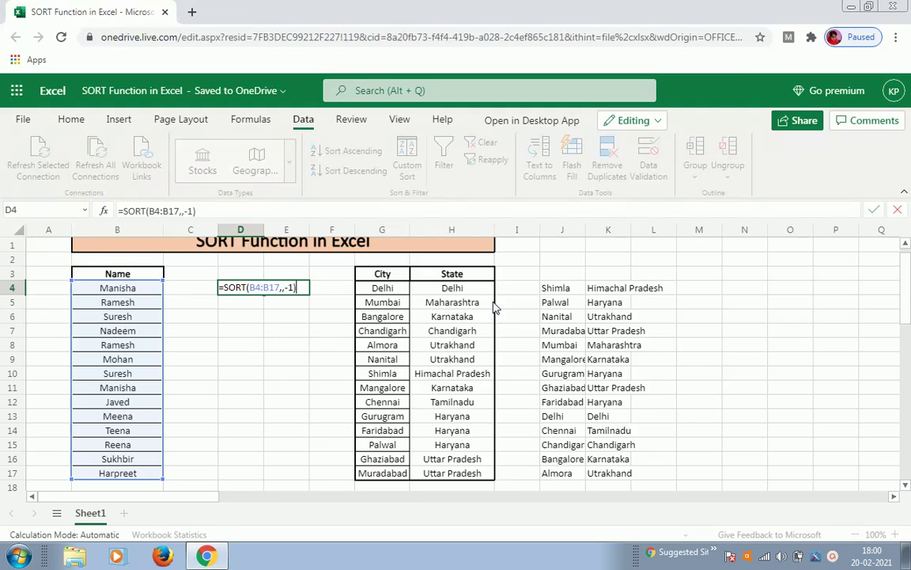
key("Return")
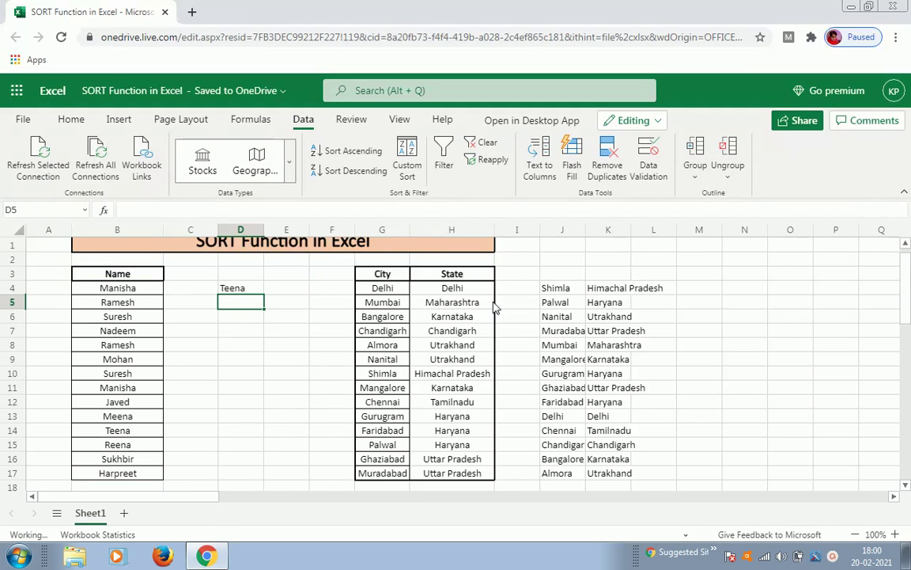
key("Up")
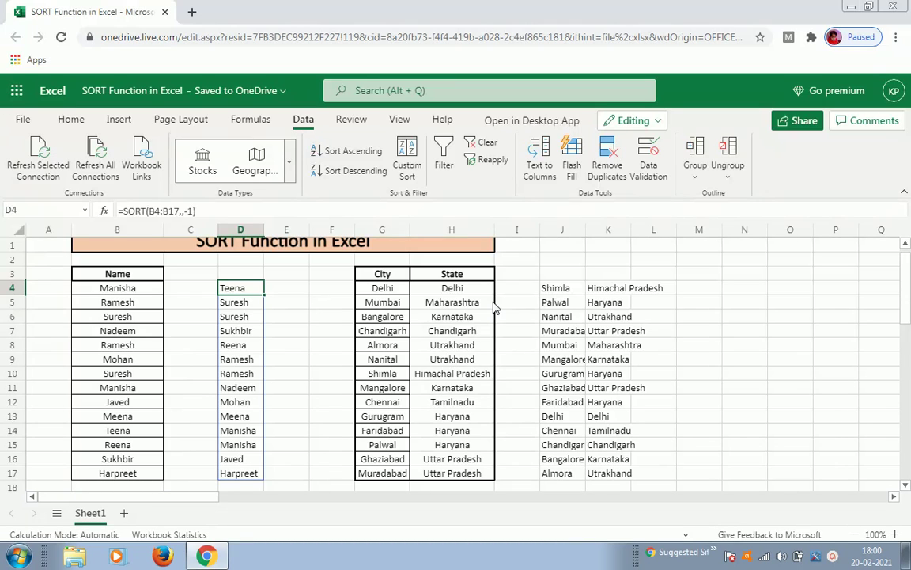
Step: Change the sort order argument in D4's SORT formula to 1 for ascending order
key("F2")
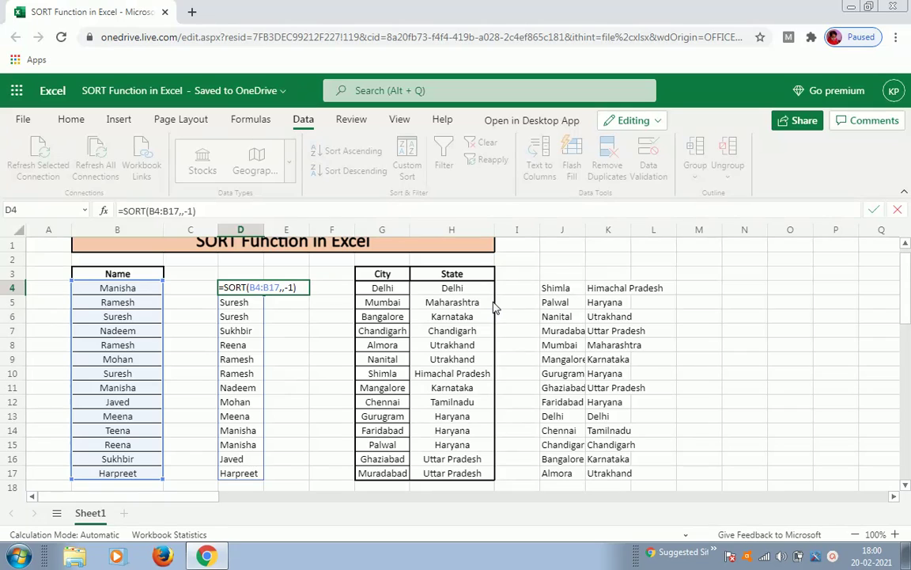
key("Left")
key("Left")
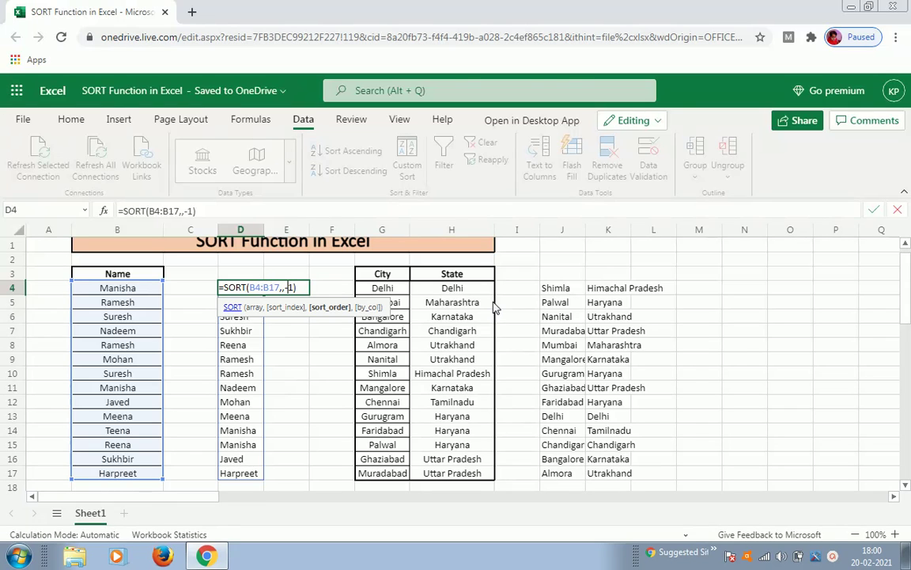
key("shift+Left")
key("BackSpace")
key("Return")
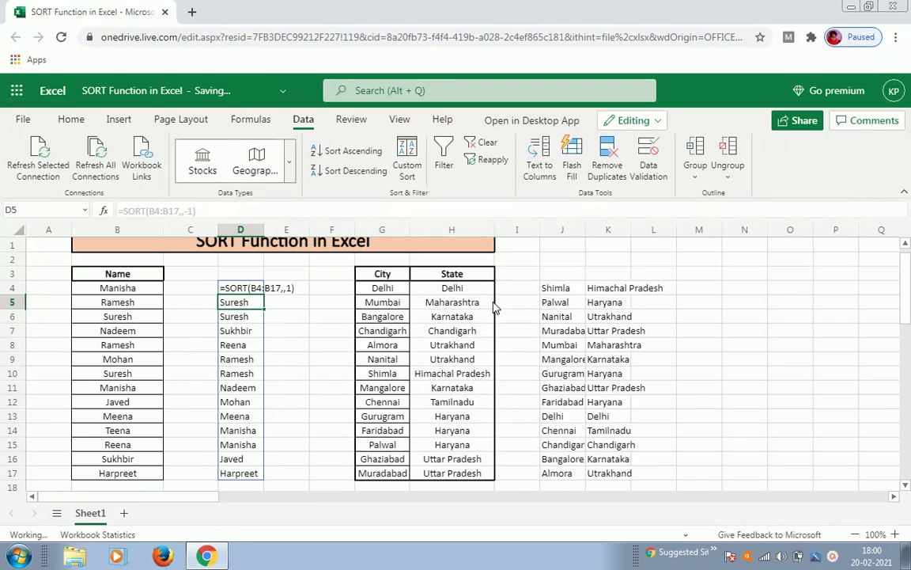
key("Up")
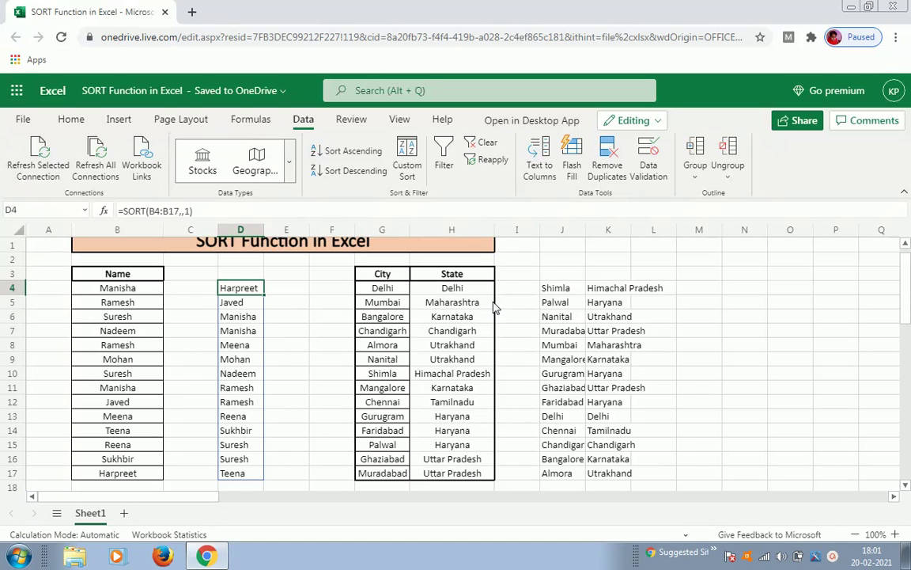
Step: Clear the existing SORT formula for the city and state list from cell J4
key("Right")
key("Right")
key("Right")
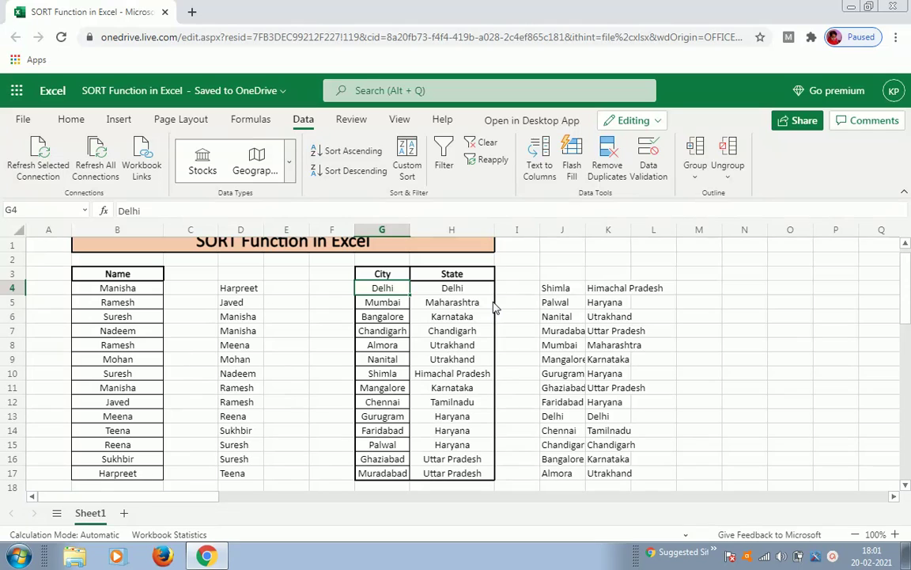
key("Right")
key("Right")
key("Right")
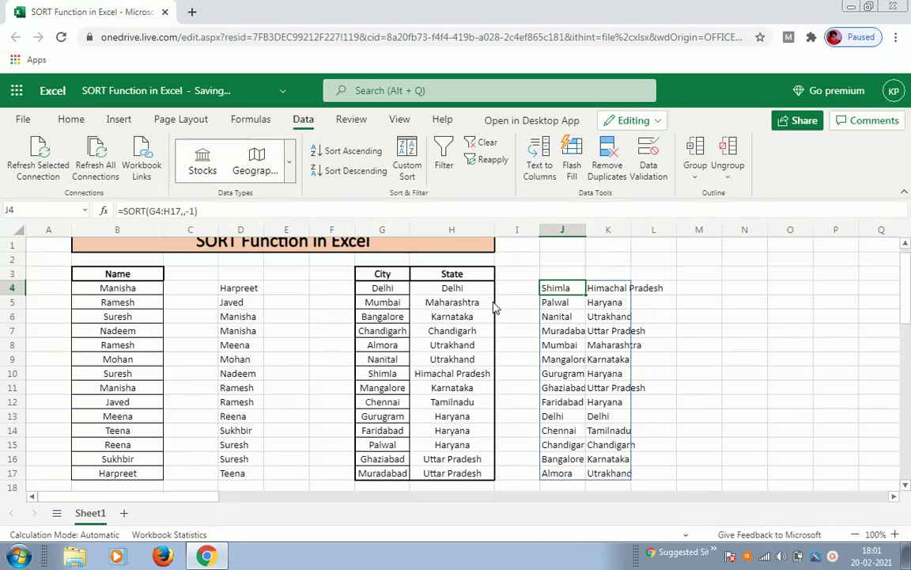
key("Delete")
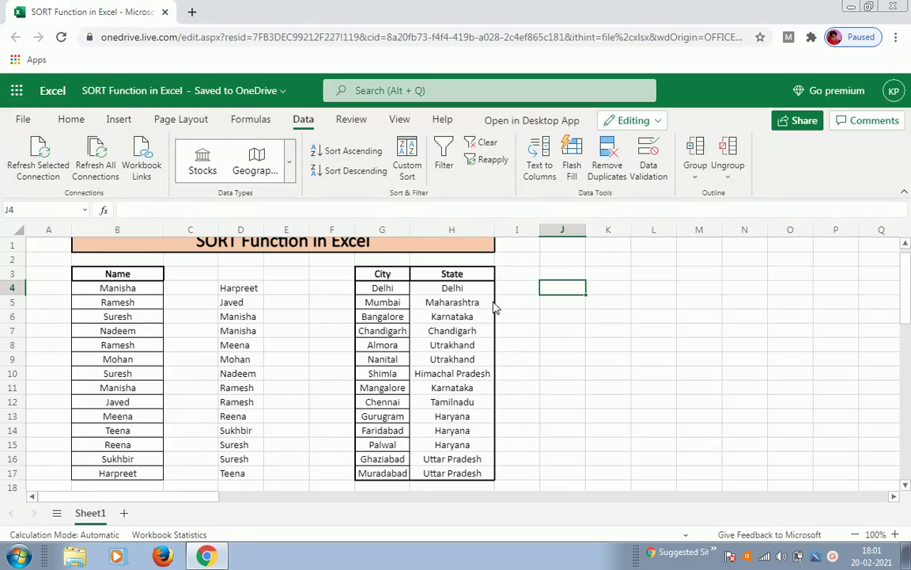
Step: Enter =SORT(G4:H17) in cell J4 to sort the City and State table in default ascending order
type("=sort")
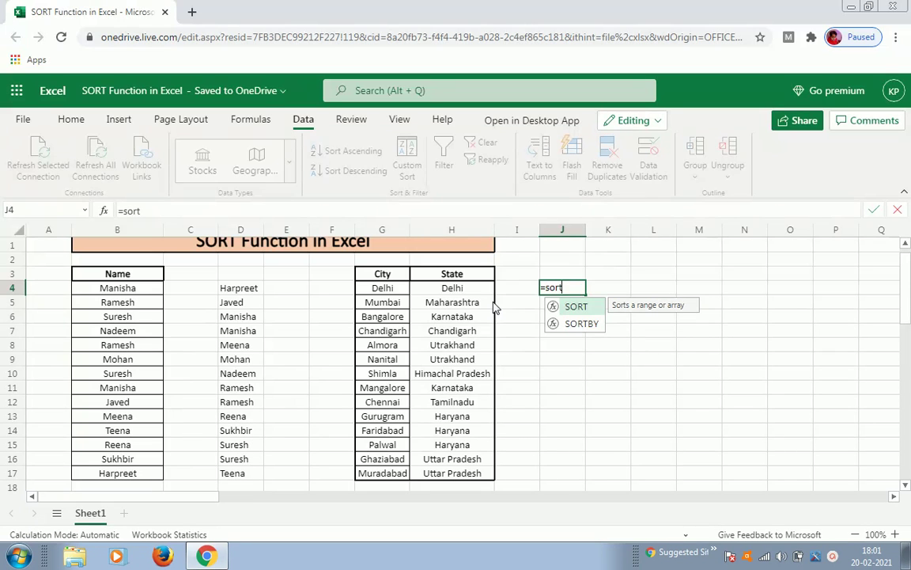
key("Tab")
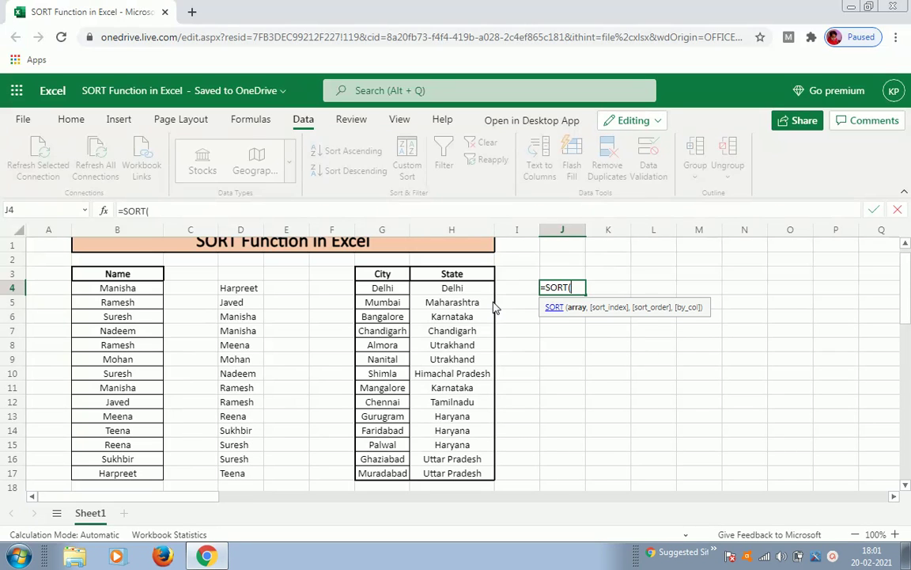
key("Left")
key("Left")
key("Left")
key("shift+Right")
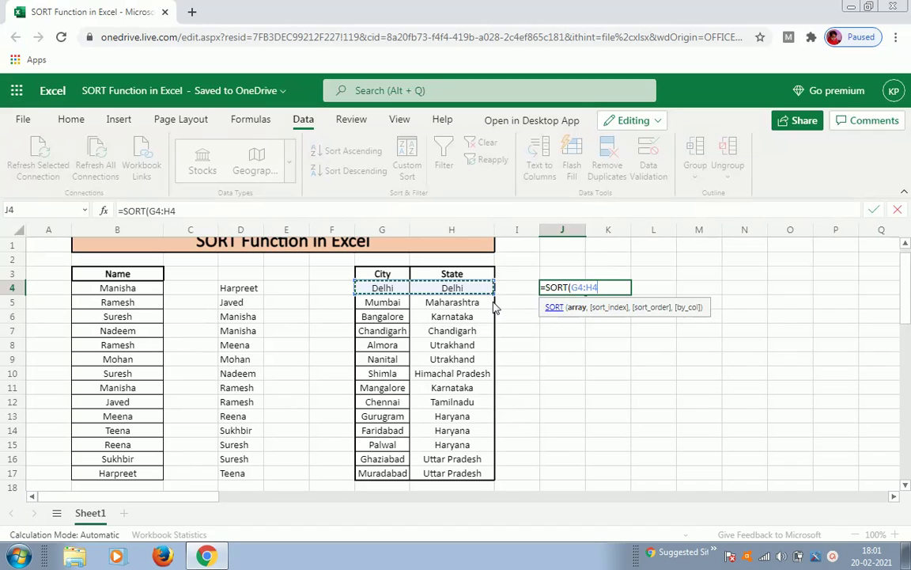
key("shift+Down")
key("shift+Down")
key("shift+Down")
key("shift+Down")
key("shift+Down")
key("shift+Down")
key("shift+Down")
key("shift+Down")
key("shift+Down")
key("shift+Down")
key("shift+Down")
key("shift+Down")
key("shift+Down")
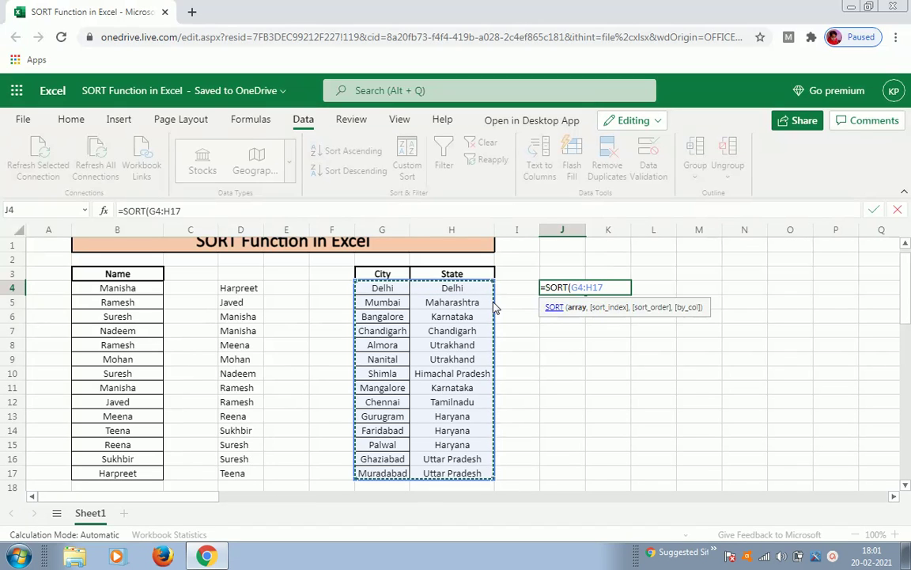
key("Return")
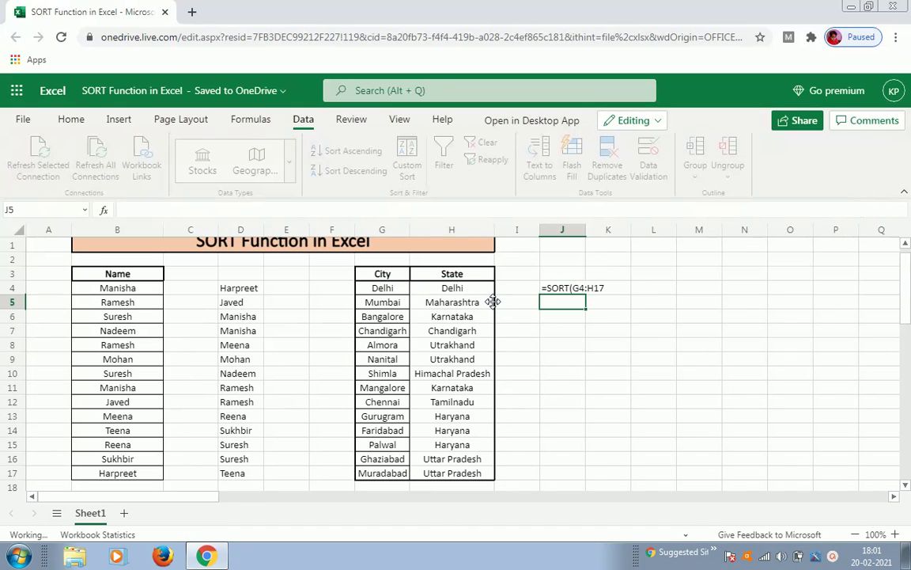
key("Up")
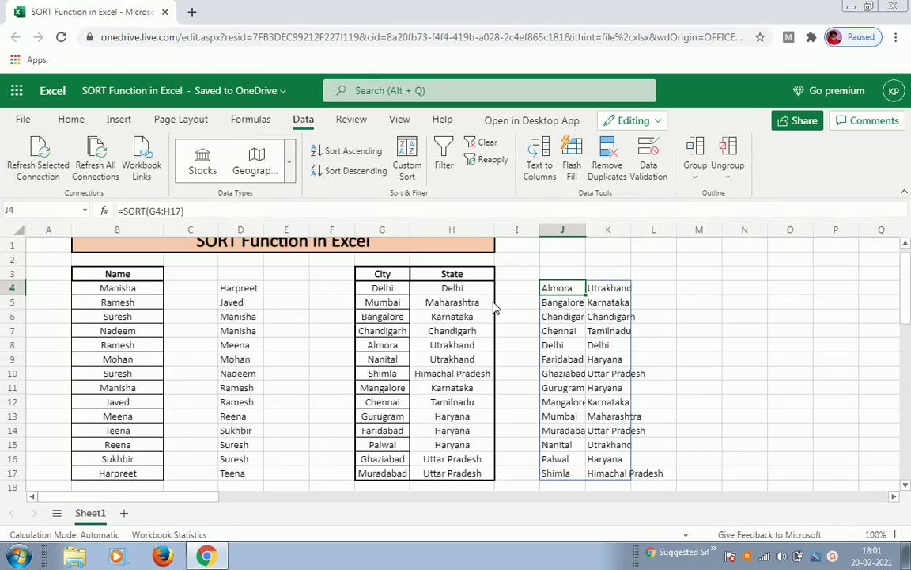
Step: Replace the formula in J4 with =SORT(G4:H17,1) to sort the City and State table by its first column
key("Delete")
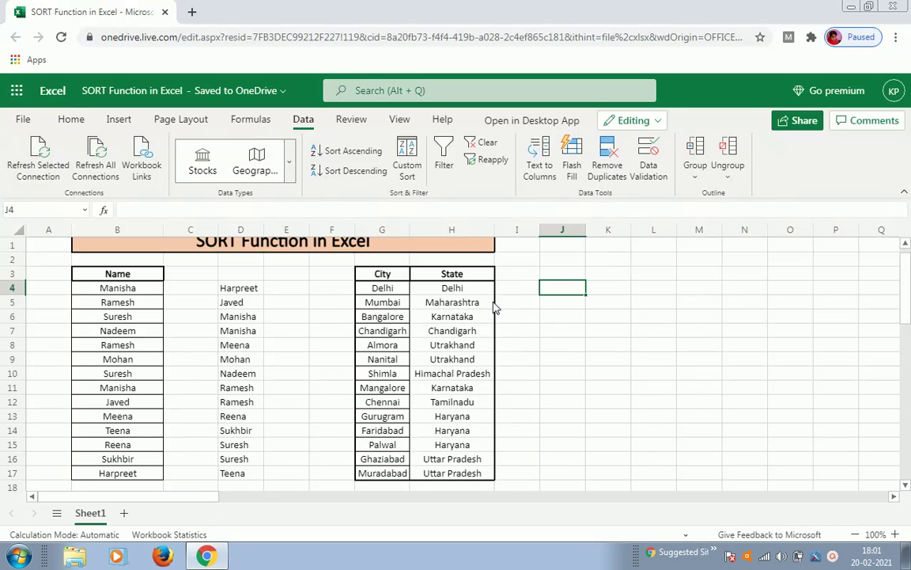
type("=sort")
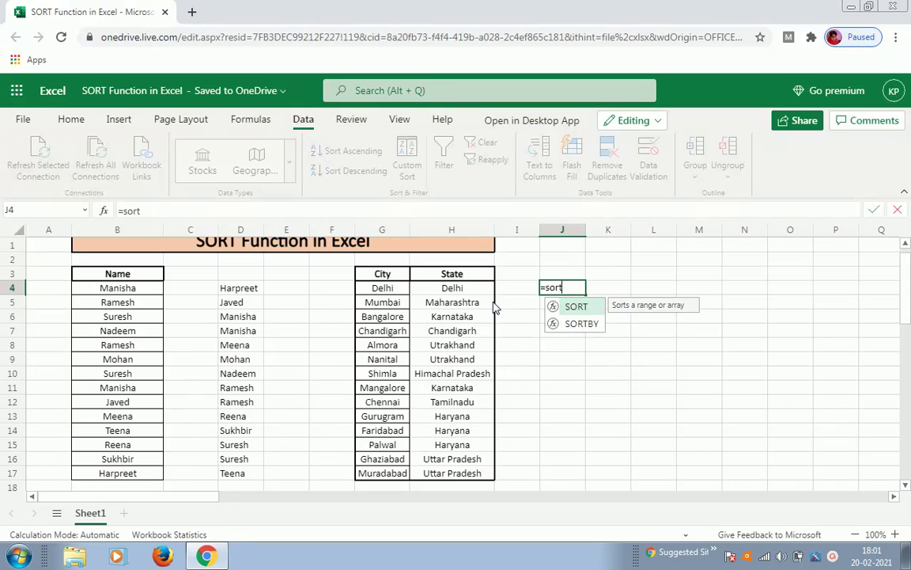
key("Tab")
type("G4")
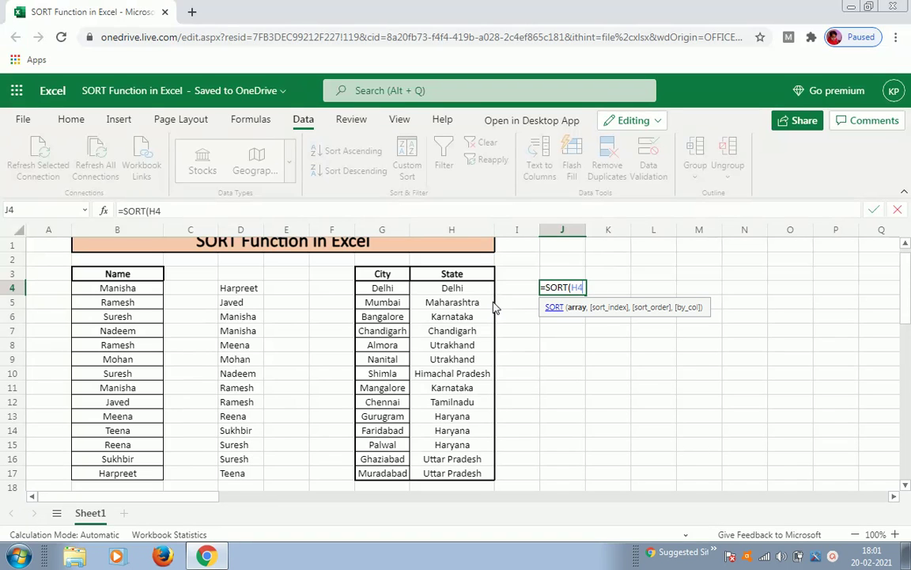
type(":H17")
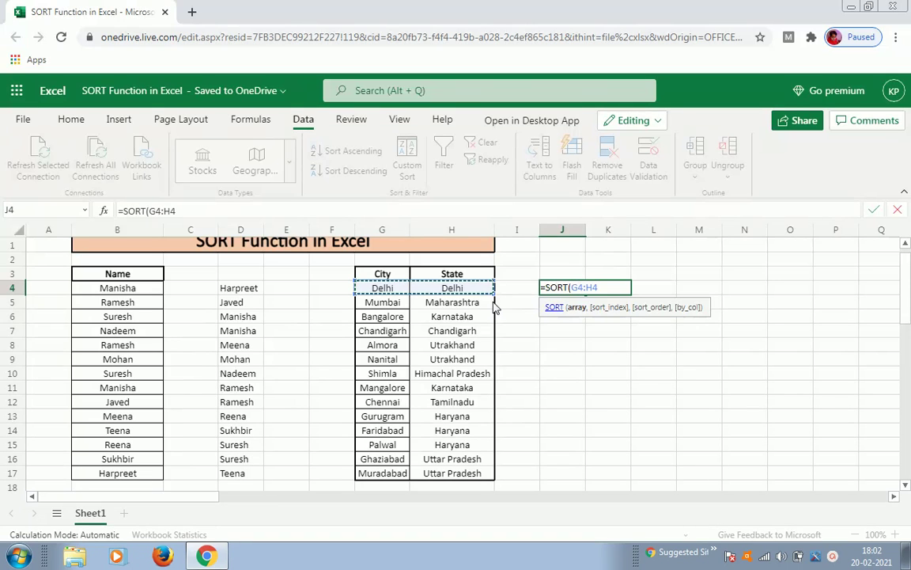
type(",")
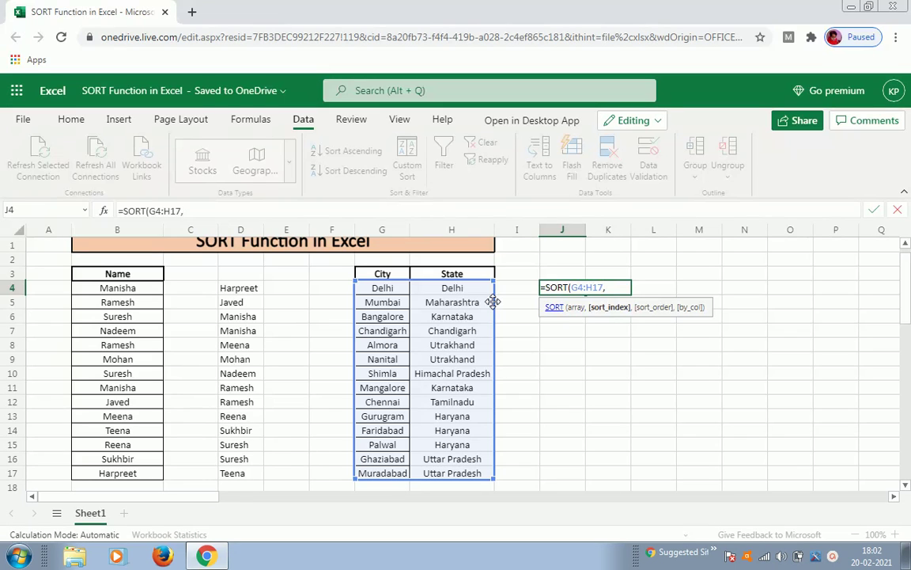
type("1)")
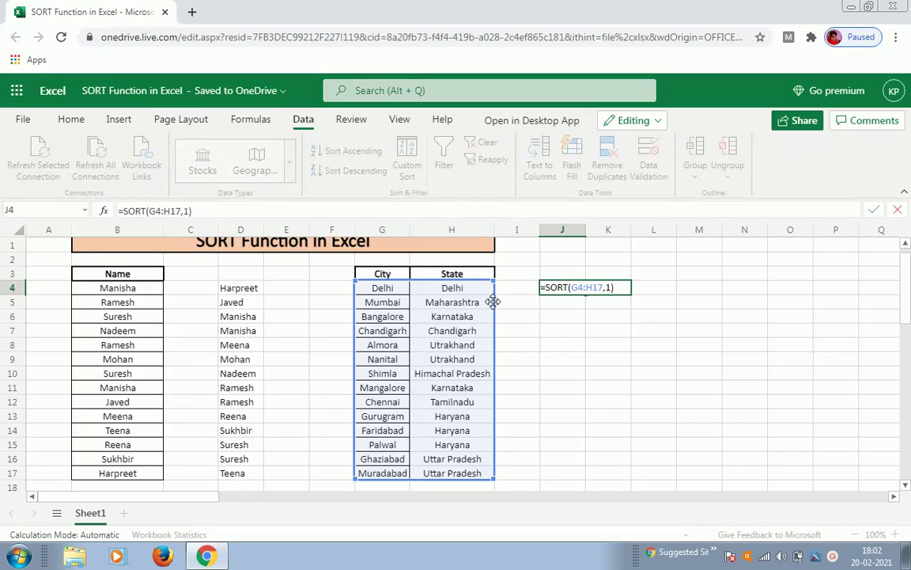
key("ctrl+Return")
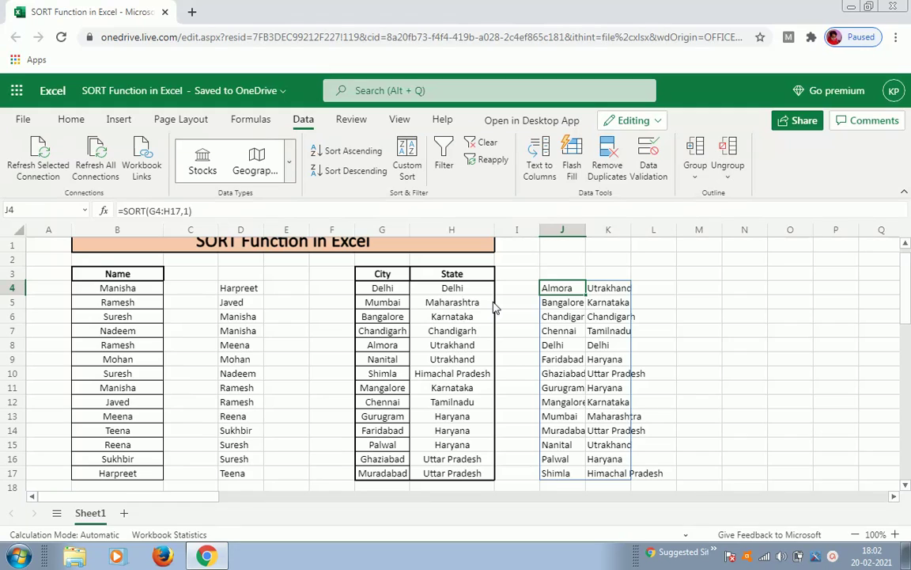
Step: Try changing the sort index argument in J4's SORT formula to -1
key("F2")
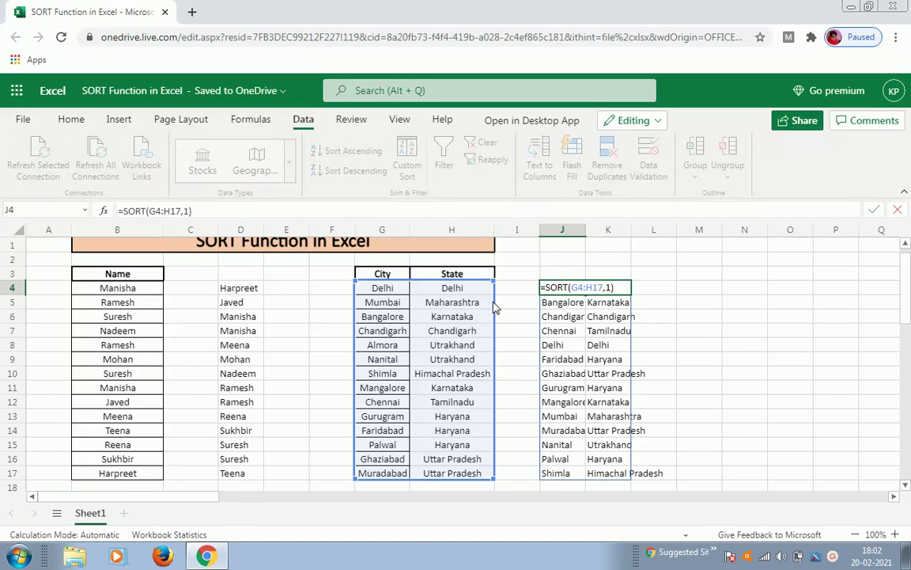
key("Left")
key("Left")
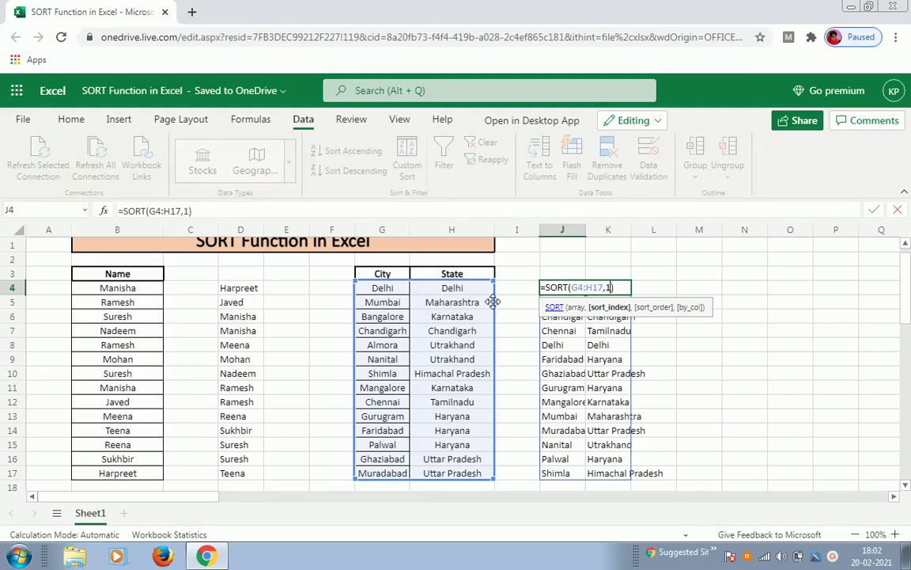
type("-")
key("Return")
key("Up")
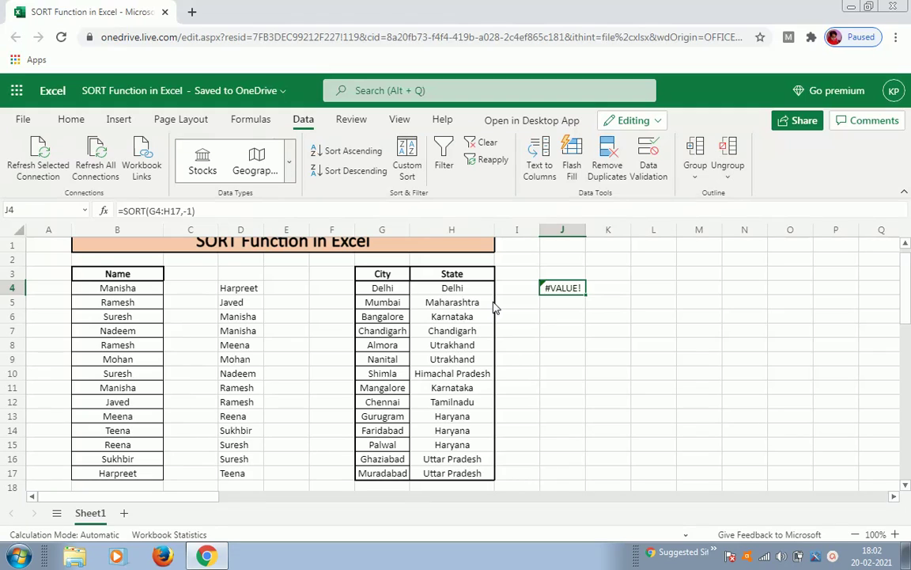
Step: Clear J4 and re-enter =SORT(G4:H17,1) to sort the table by city in ascending order
key("Delete")
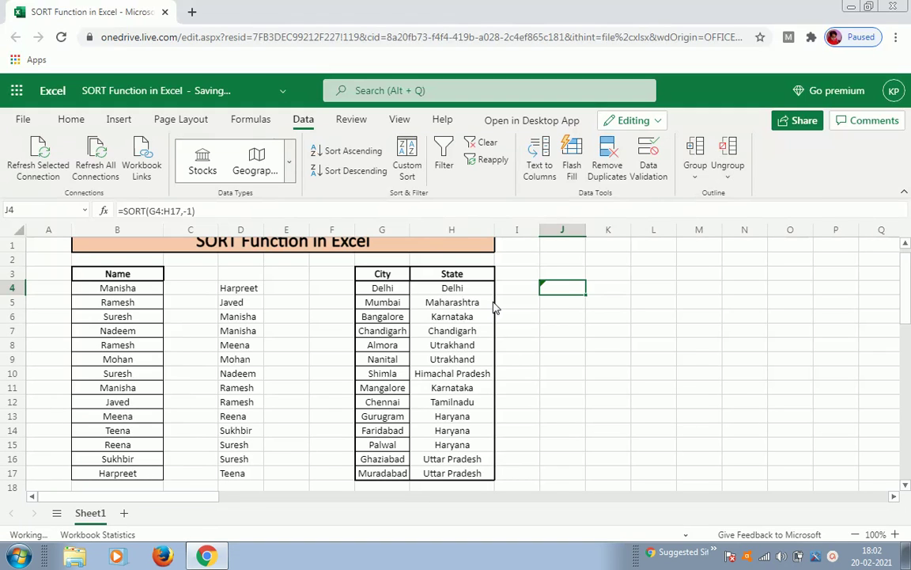
type("=S")
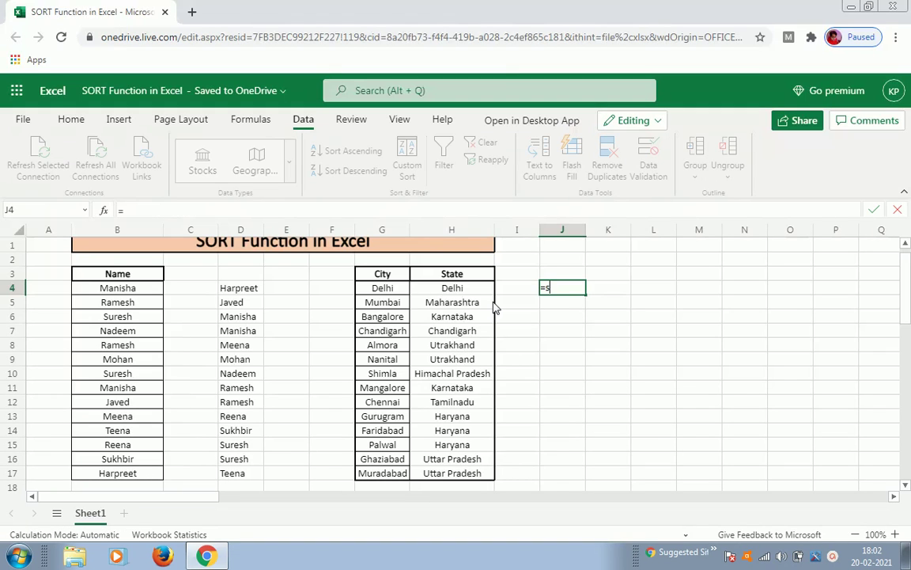
type("ort")
key("Tab")
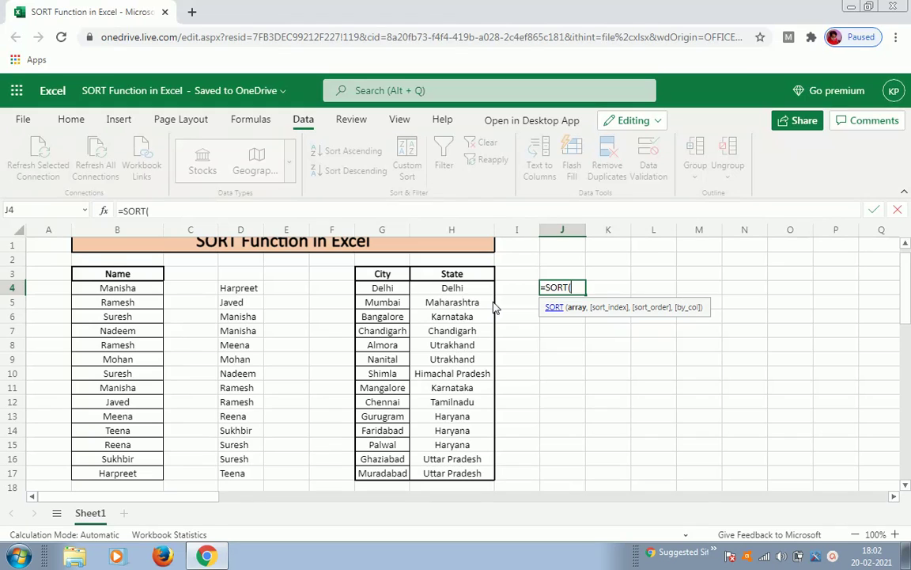
key("Left")
key("Left")
key("Left")
key("Left")
key("Right")
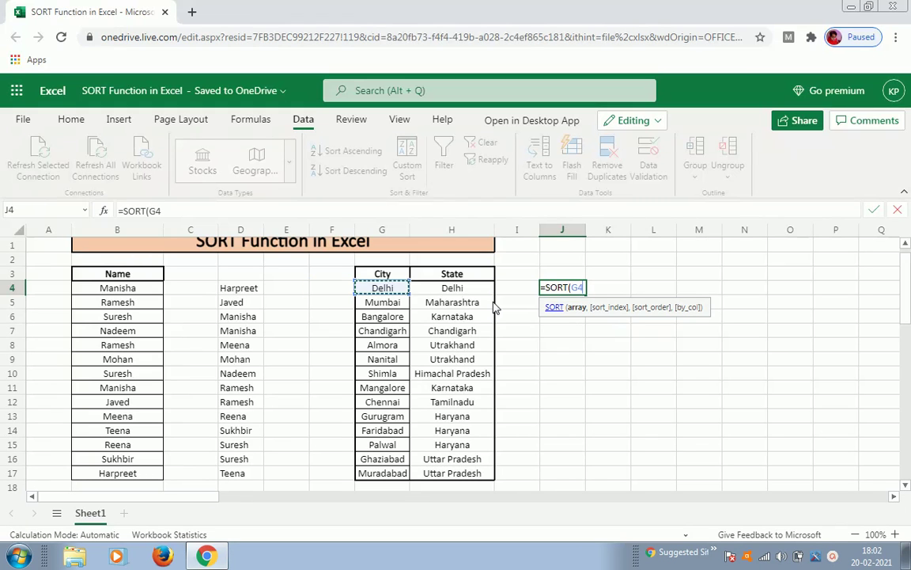
key("shift+Right")
key("ctrl+shift+Down")
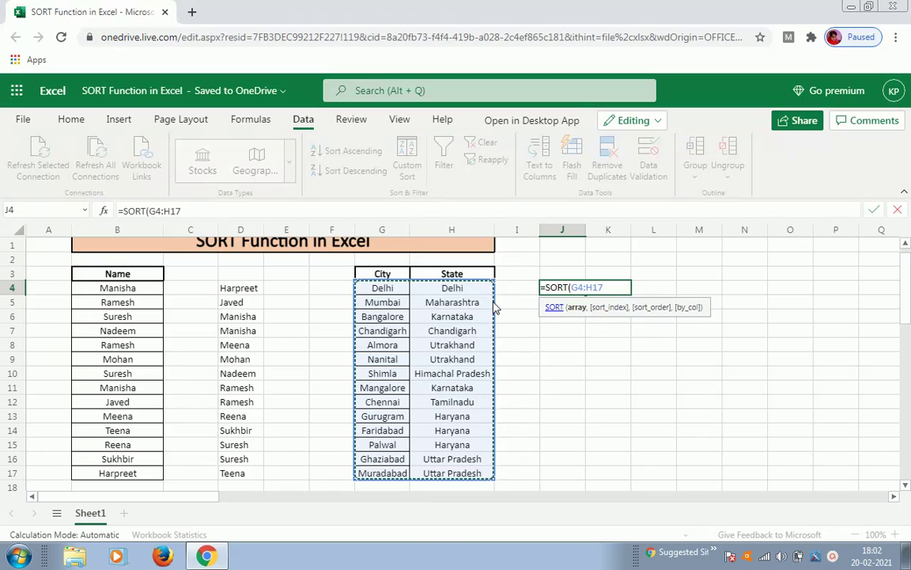
type(",")
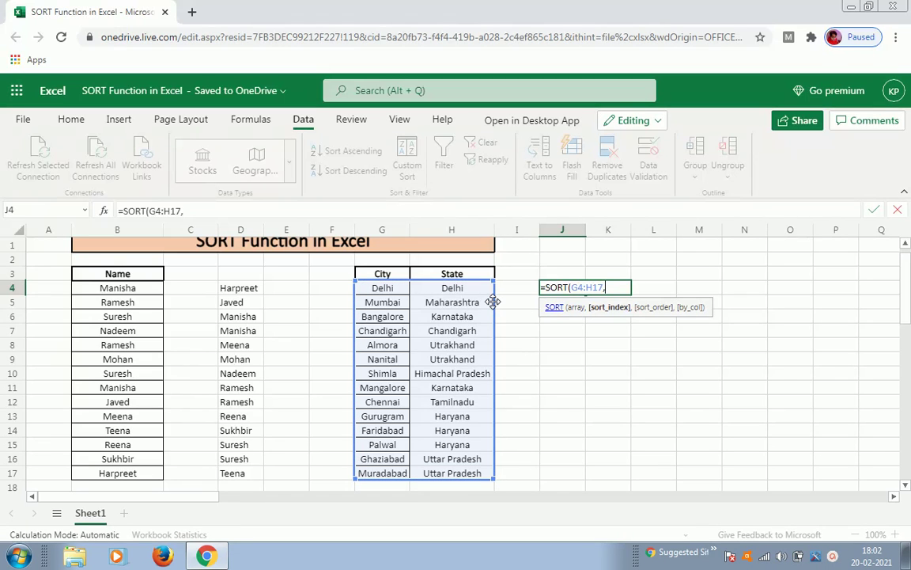
type("1)")
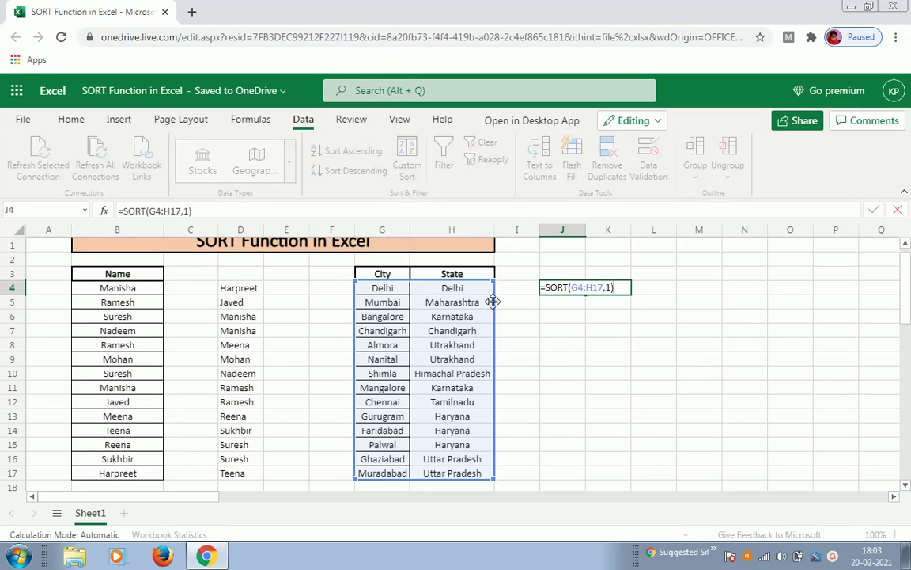
key("Return")
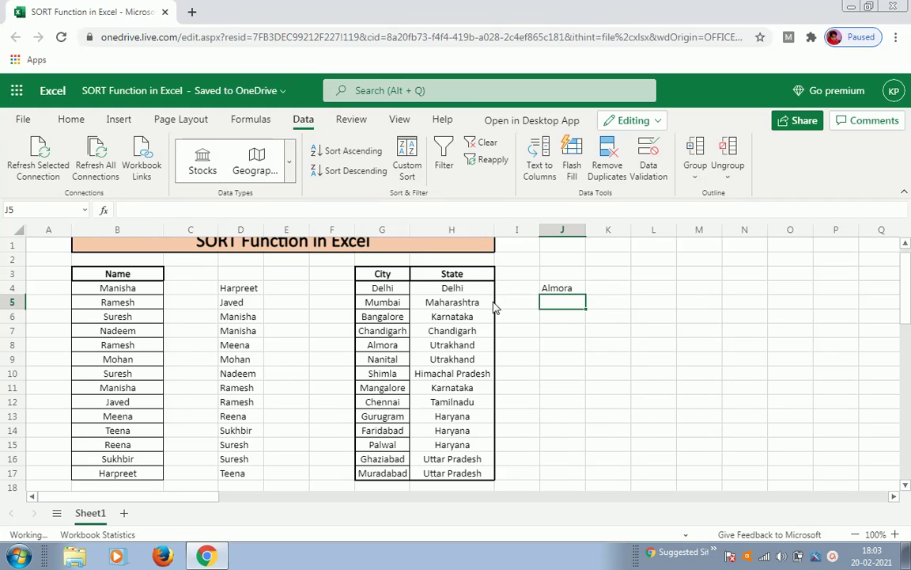
key("Up")
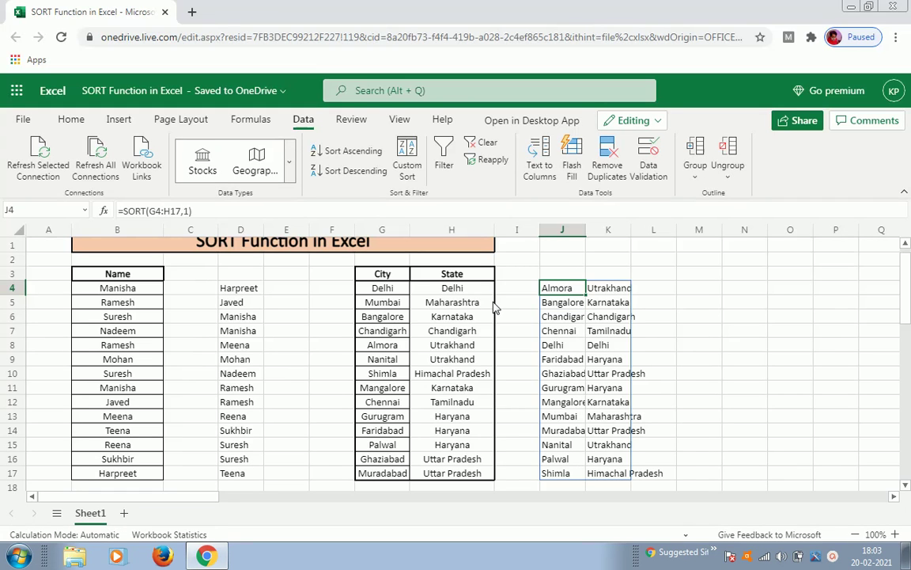
Step: Edit J4's formula to =SORT(G4:H17,,-1), skipping the sort index and using descending order
key("F2")
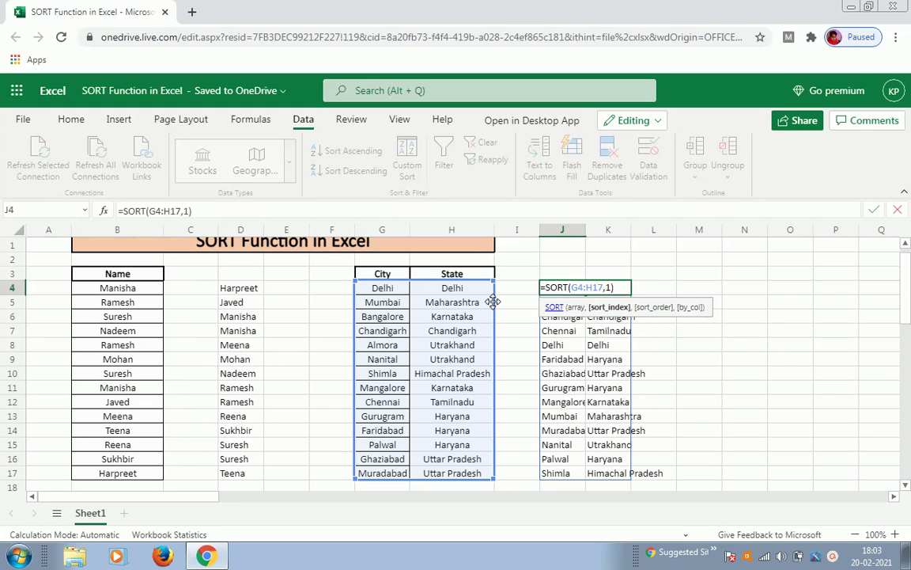
type("-")
key("BackSpace")
type(",")
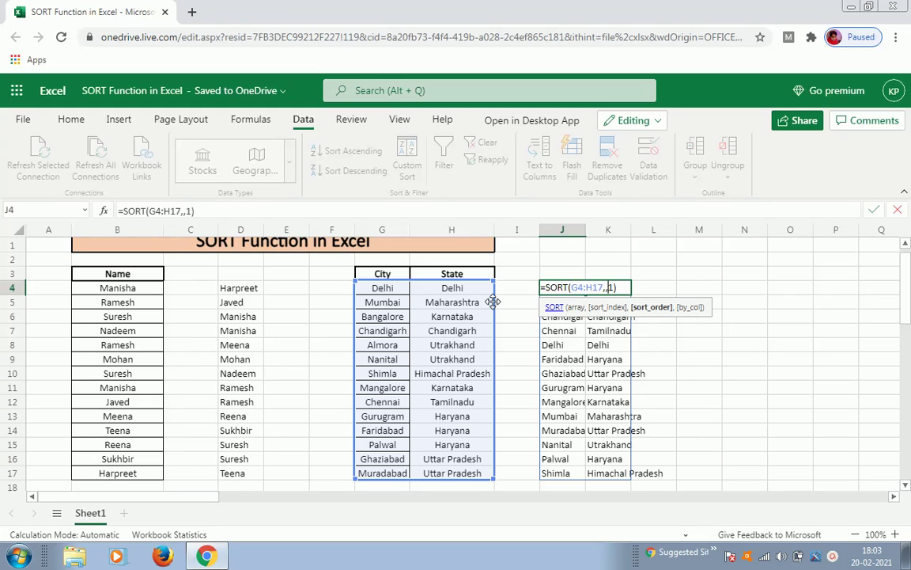
type("-")
key("Return")
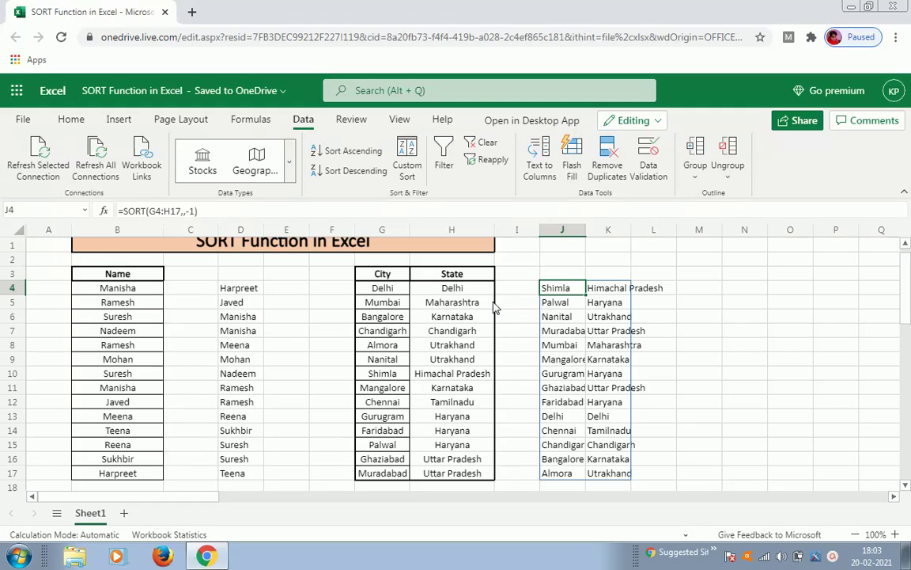
key("F2")
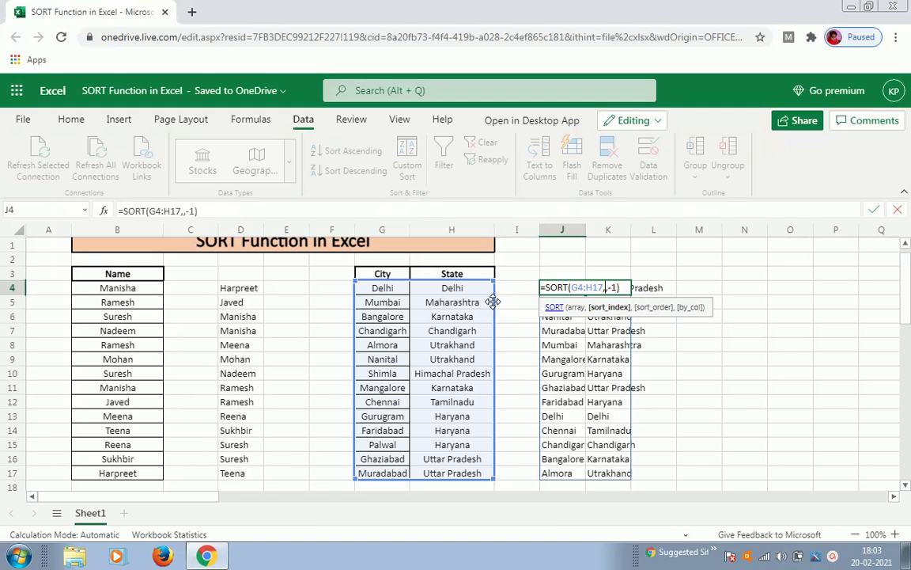
key("Left")
key("Left")
key("Left")
key("Left")
key("Tab")
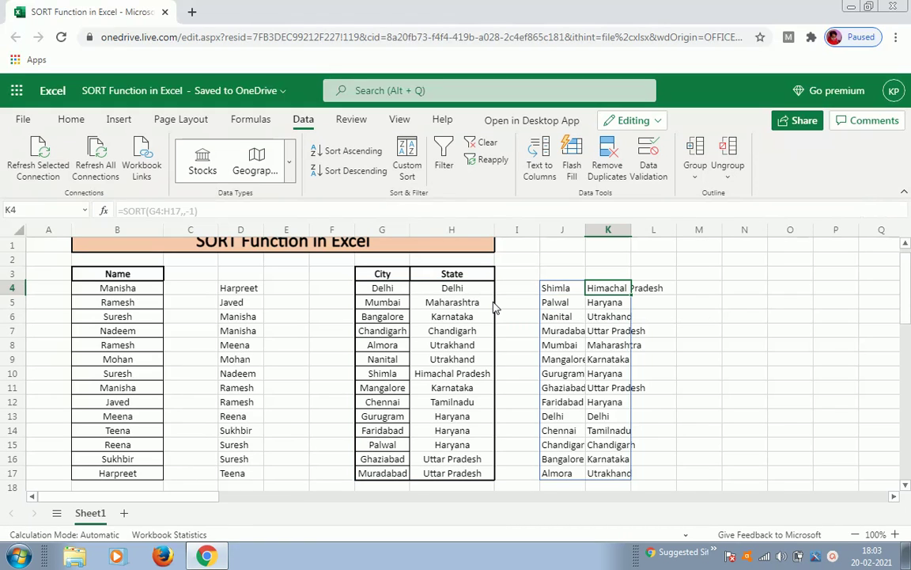
Step: Replace the formula in J4 with =SORT(G4:H17,1,,2), leaving the sort order empty and setting the by_col argument to 2
key("Left")
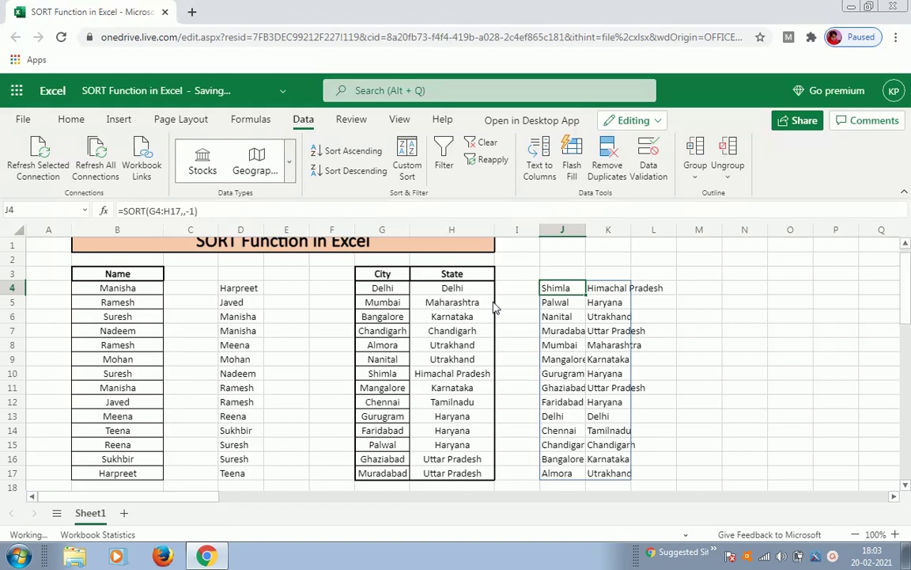
key("Delete")
type("=sort")
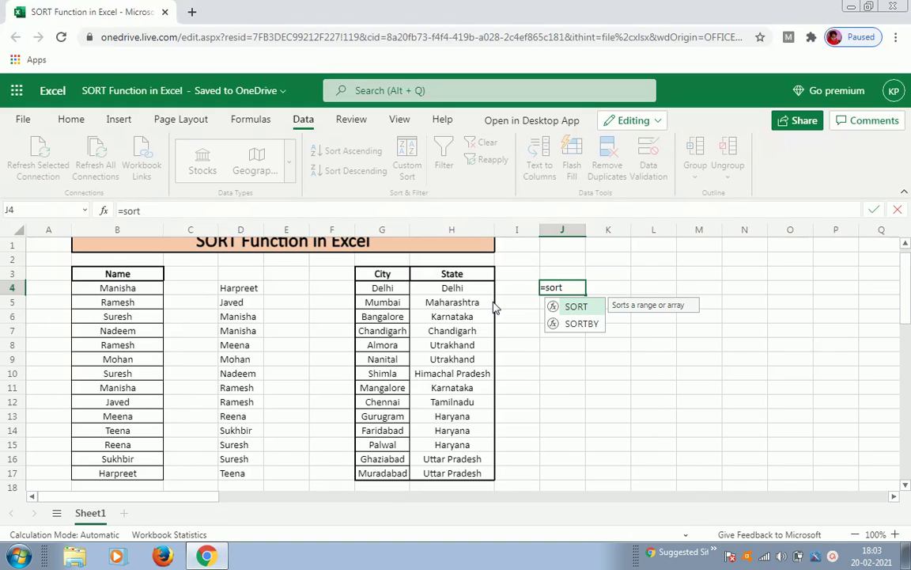
key("Tab")
type("G4:H4")
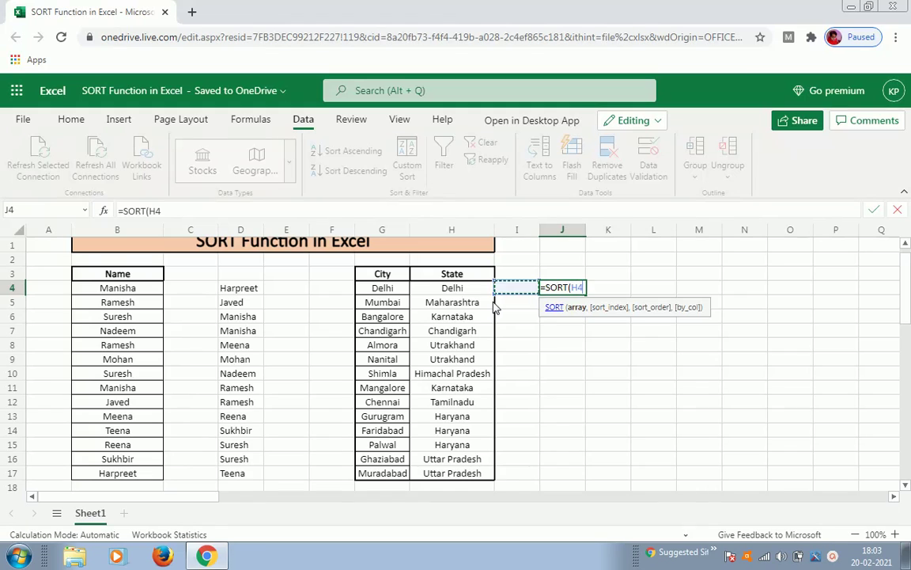
key("BackSpace")
type("17")
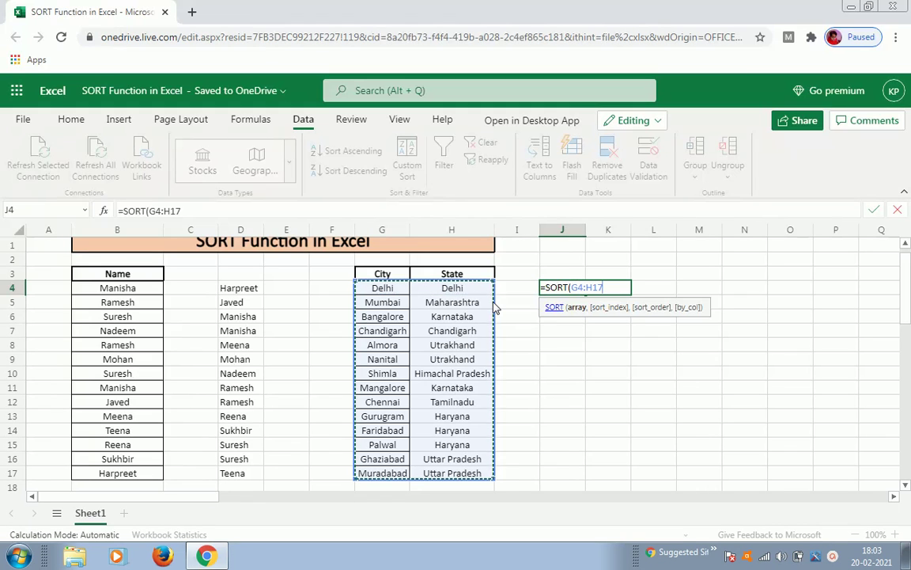
type(",")
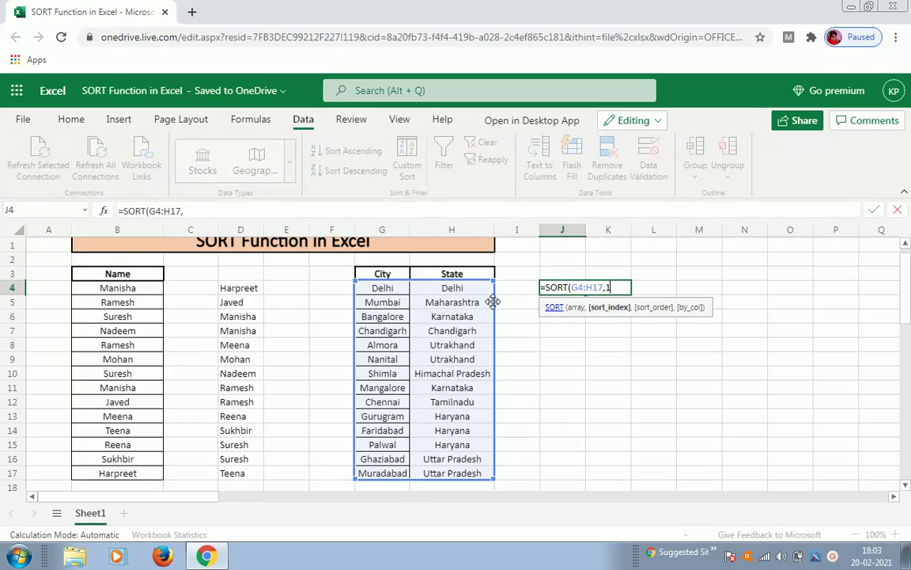
type("1,")
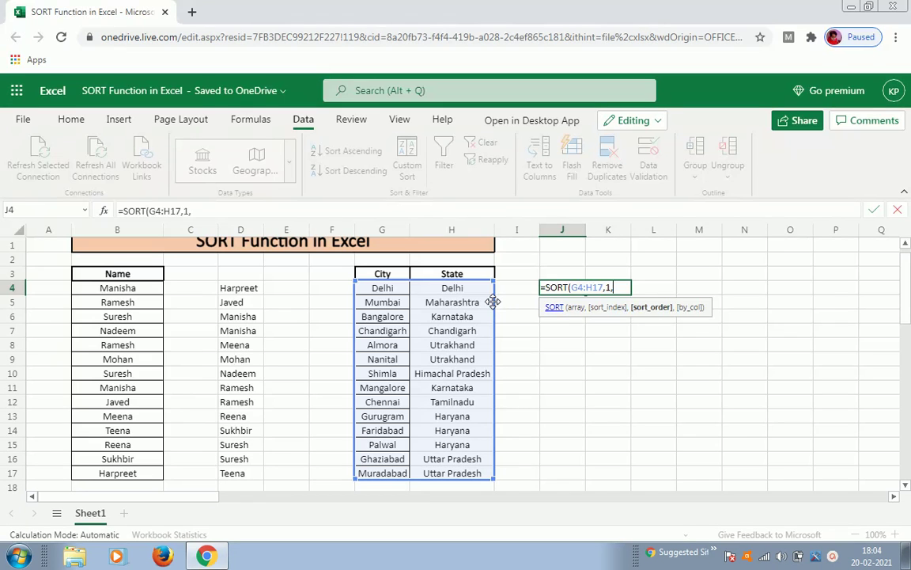
type(",")
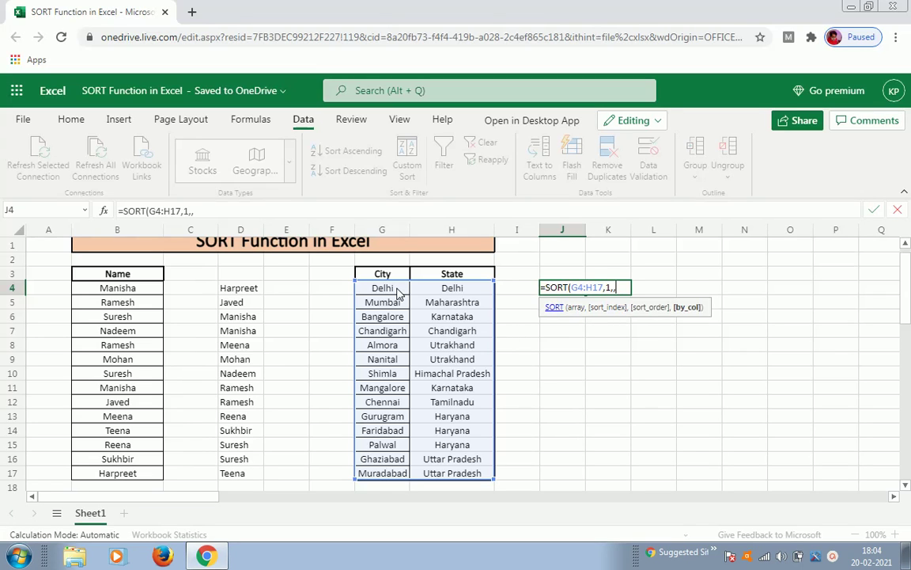
type("2)")
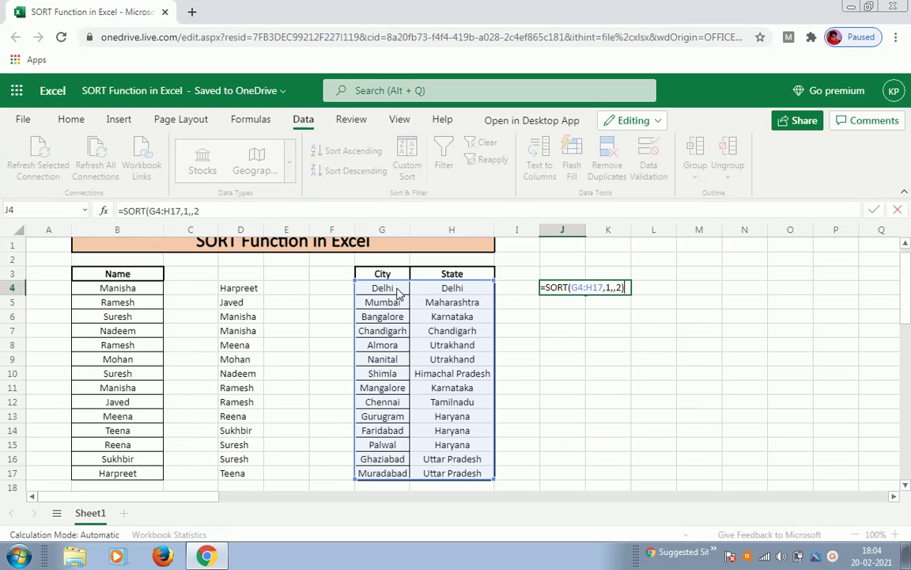
key("Return")
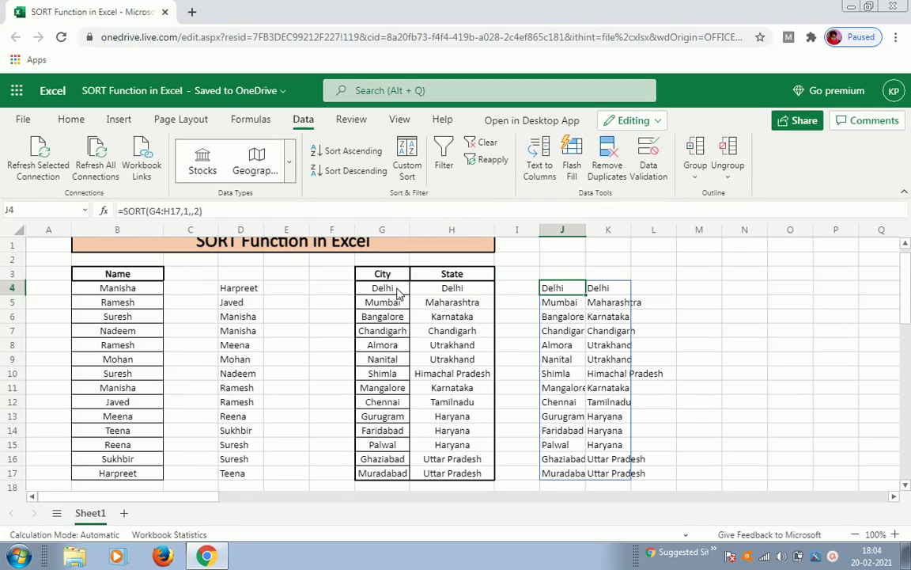
left_click(398, 290)
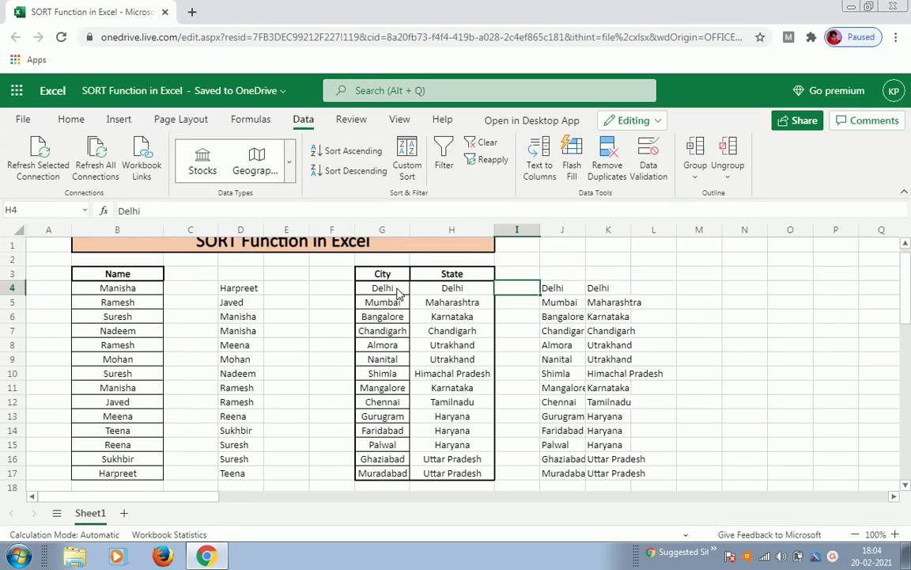
key("Down")
key("Right")
key("Right")
key("Right")
key("Up")
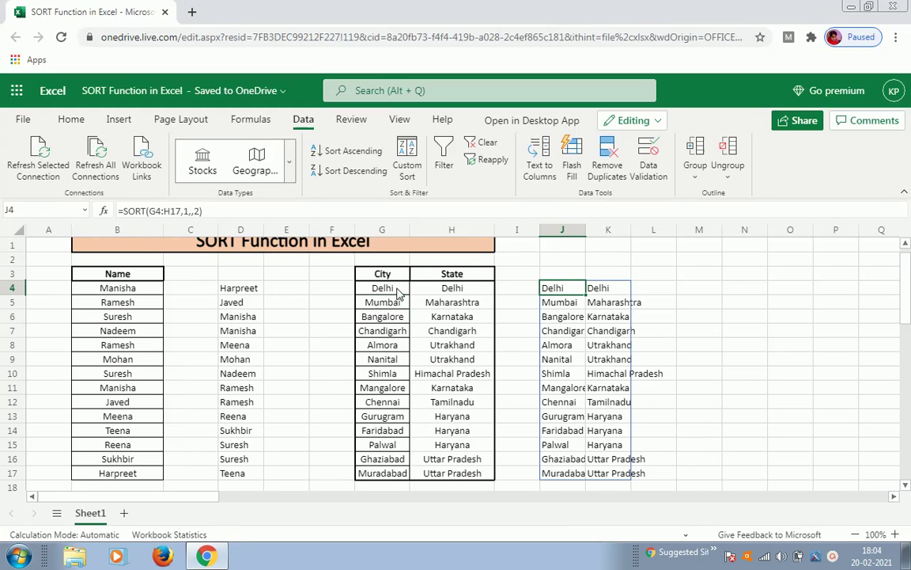
Step: Set the by_col argument of J4's SORT formula to 1, giving =SORT(G4:H17,1,,1)
key("F2")
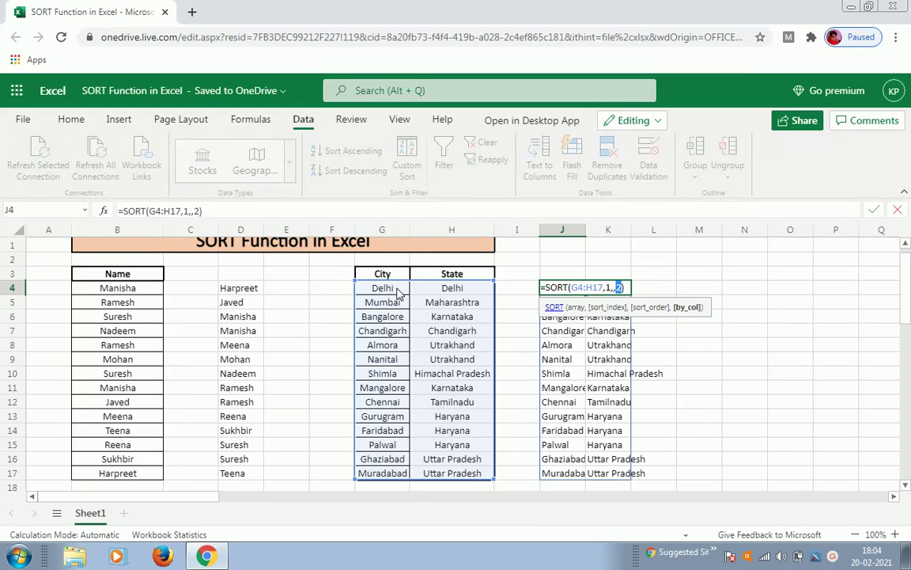
type("1")
key("Return")
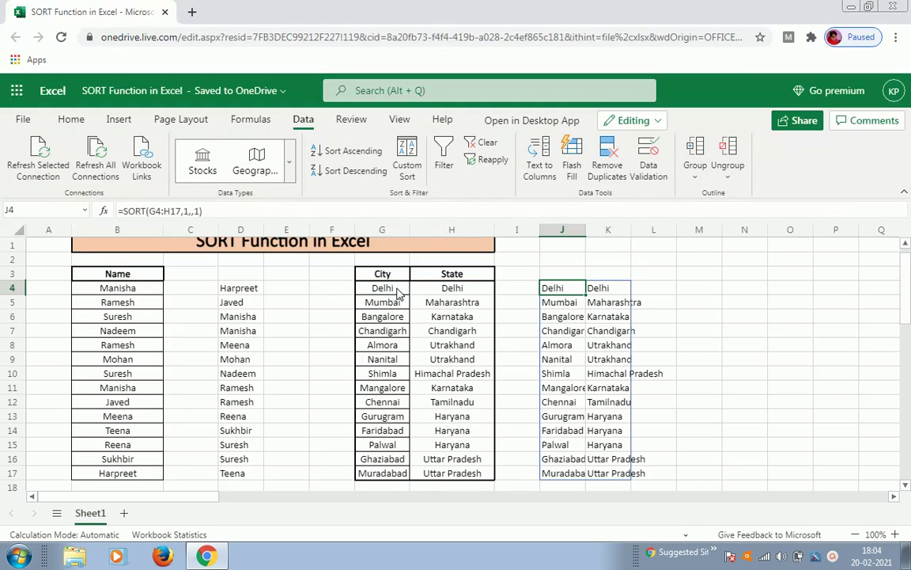
Step: Remove the empty sort order and the by_col argument from J4's formula, leaving =SORT(G4:H17,1)
left_click(400, 294)
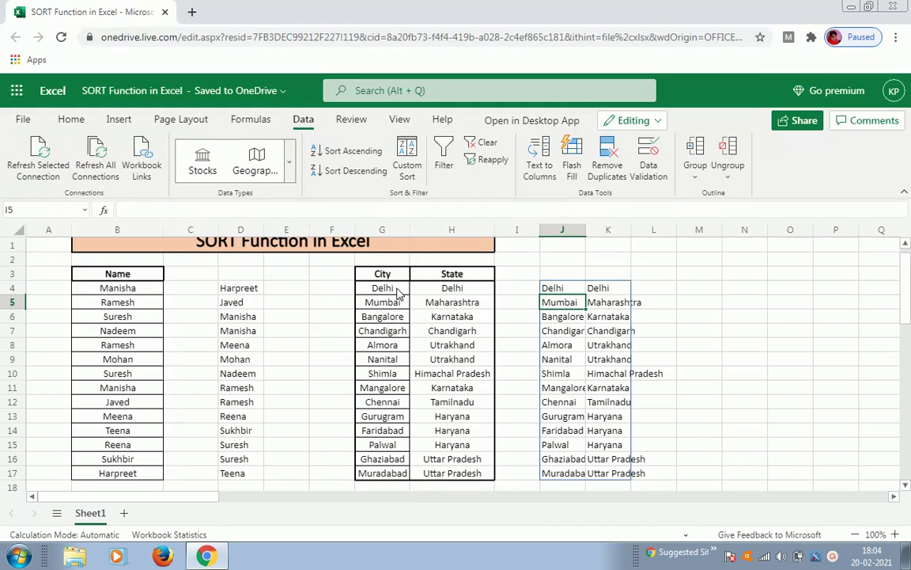
key("Right")
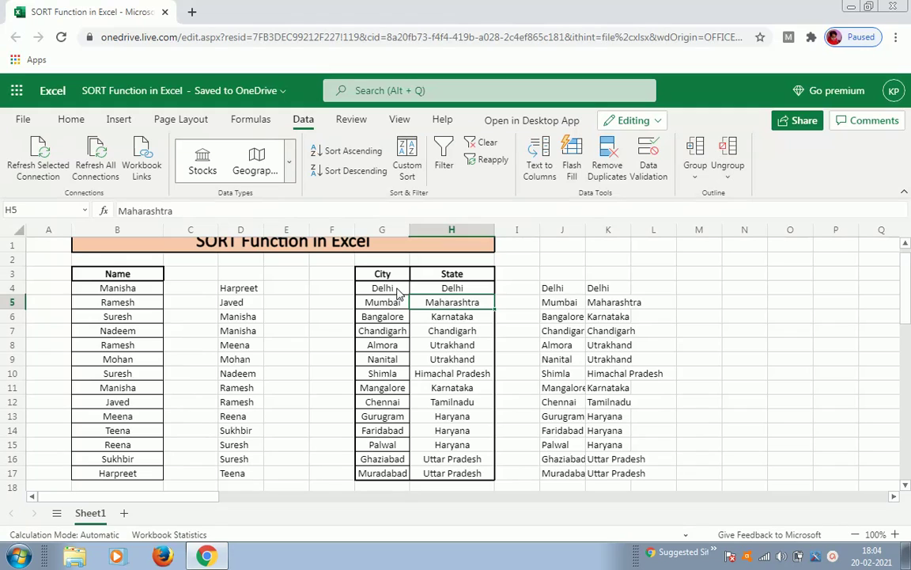
key("Right")
key("Right")
key("Up")
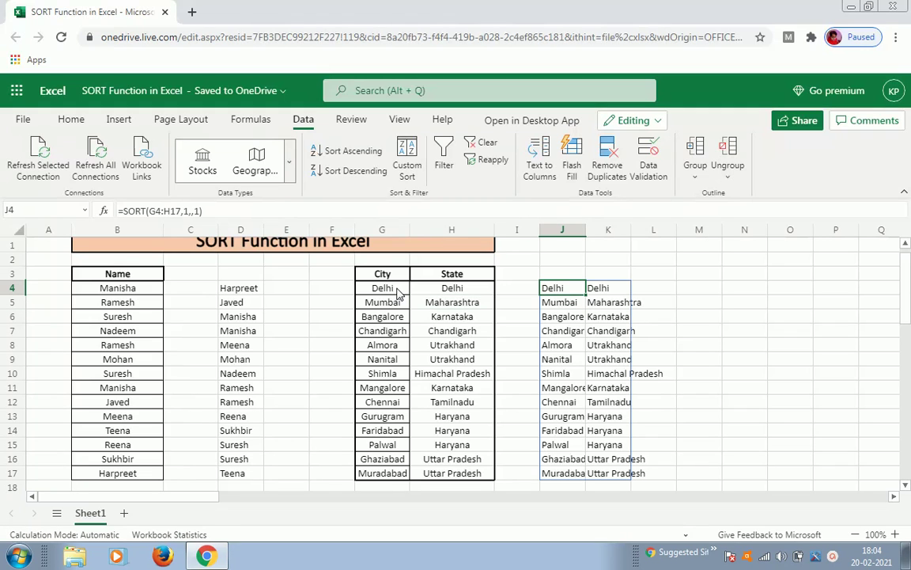
key("F2")
key("Left")
key("Left")
key("Left")
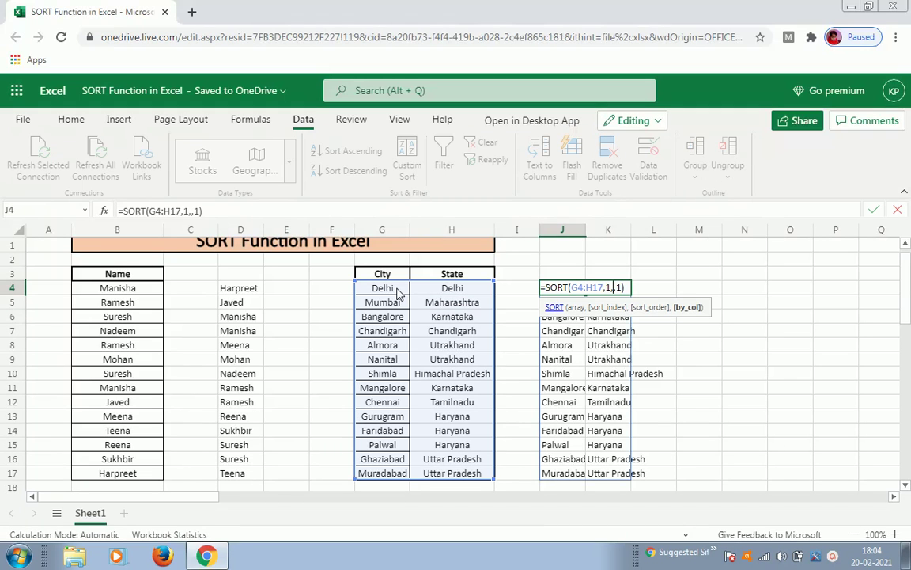
key("shift+Right")
key("shift+Right")
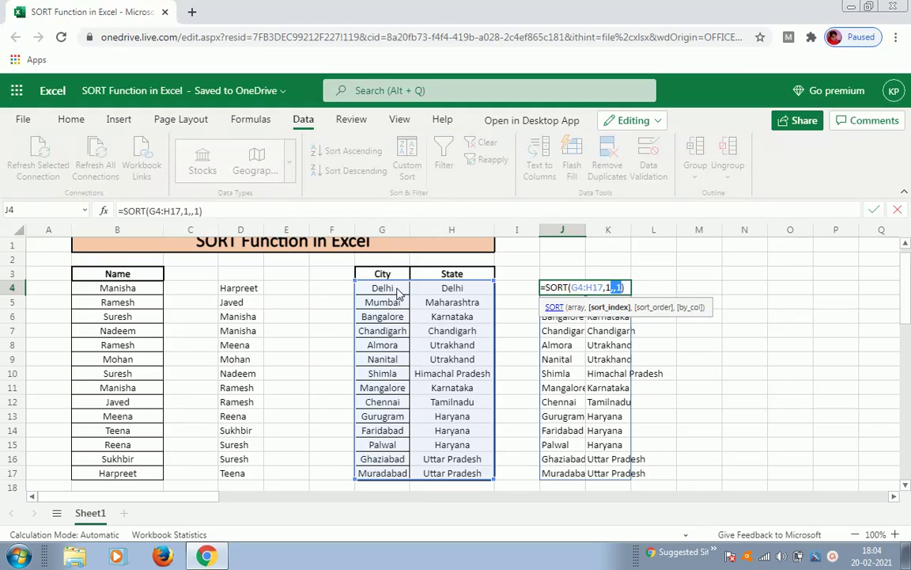
key("BackSpace")
key("BackSpace")
key("Return")
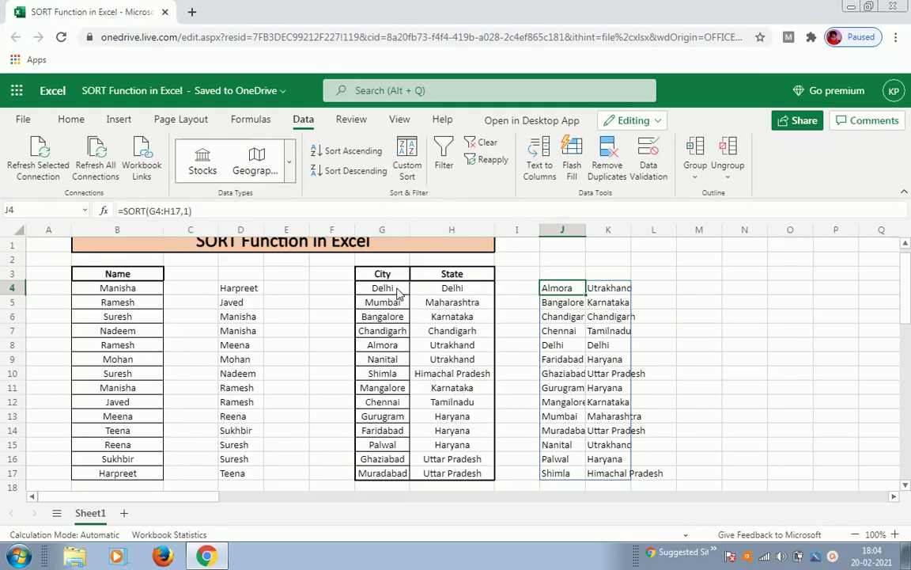
Step: Change the second argument of J4's SORT formula to -1, giving =SORT(G4:H17,-1)
key("Down")
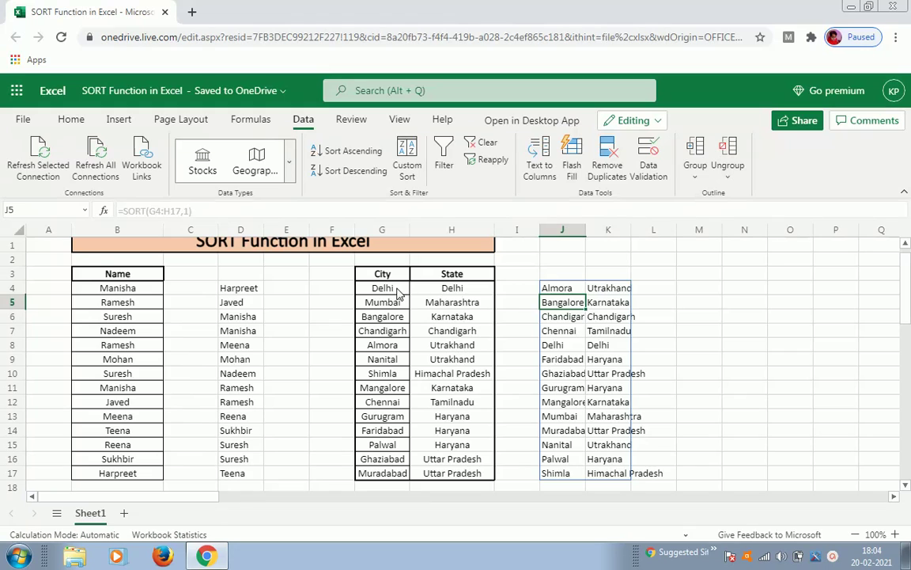
key("Up")
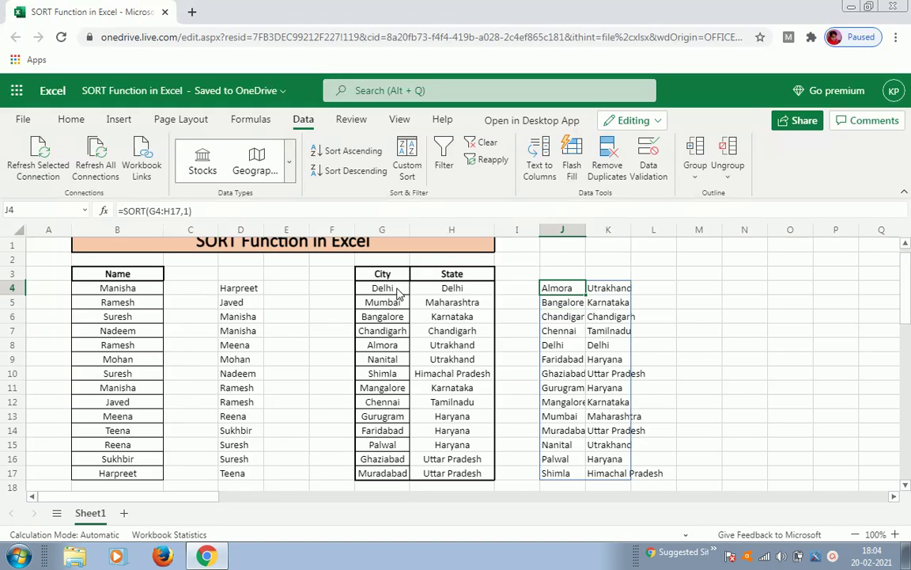
key("F2")
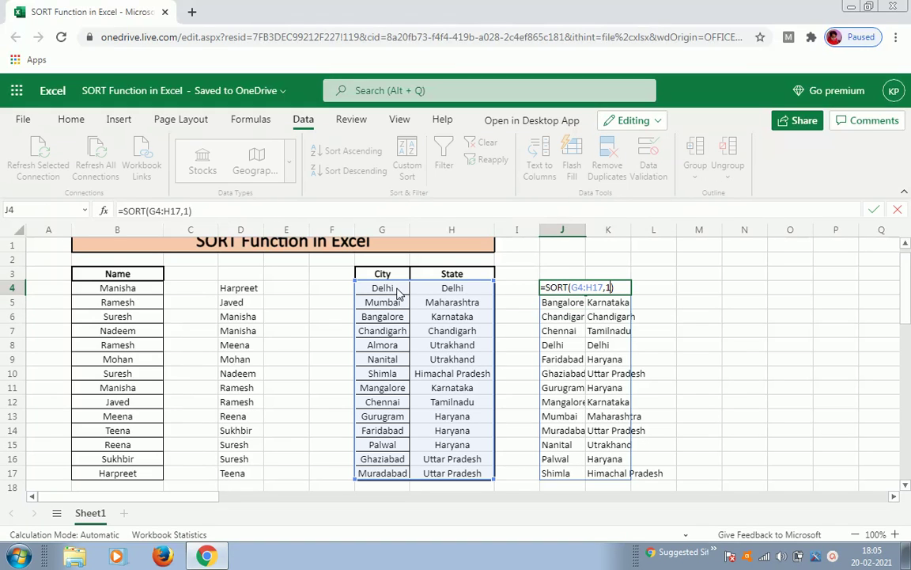
key("Left")
key("Left")
type("-")
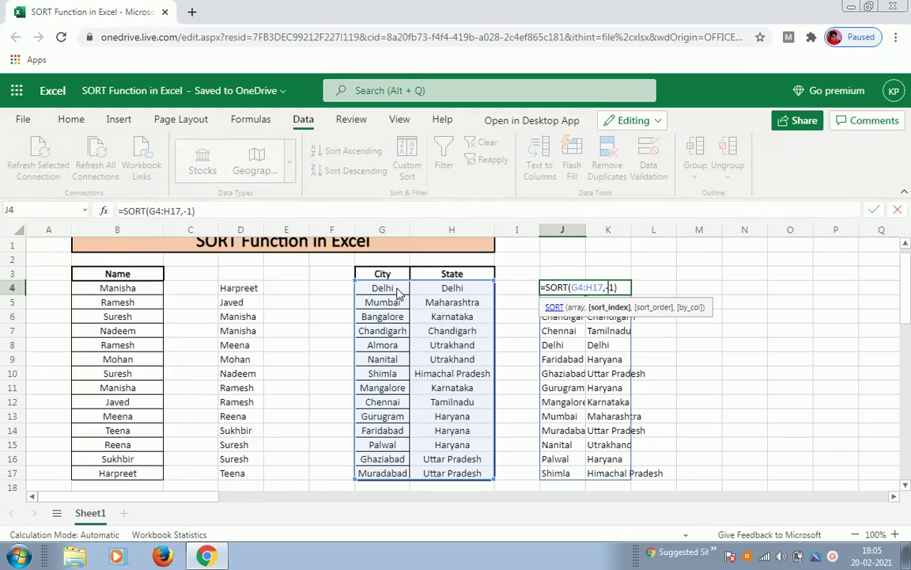
key("ctrl+Return")
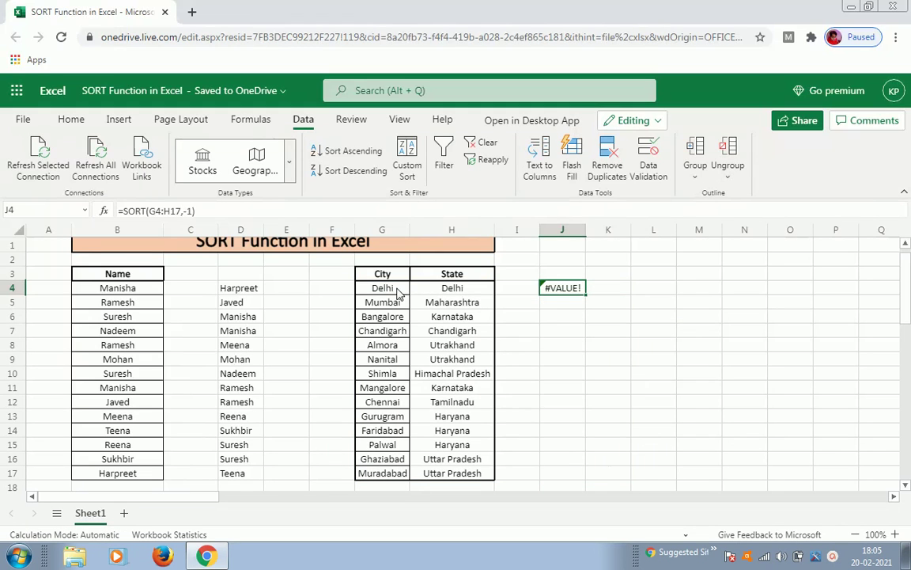
Step: Insert an empty sort index before the -1 in J4 so the formula reads =SORT(G4:H17,,-1)
key("F2")
key("Left")
key("Left")
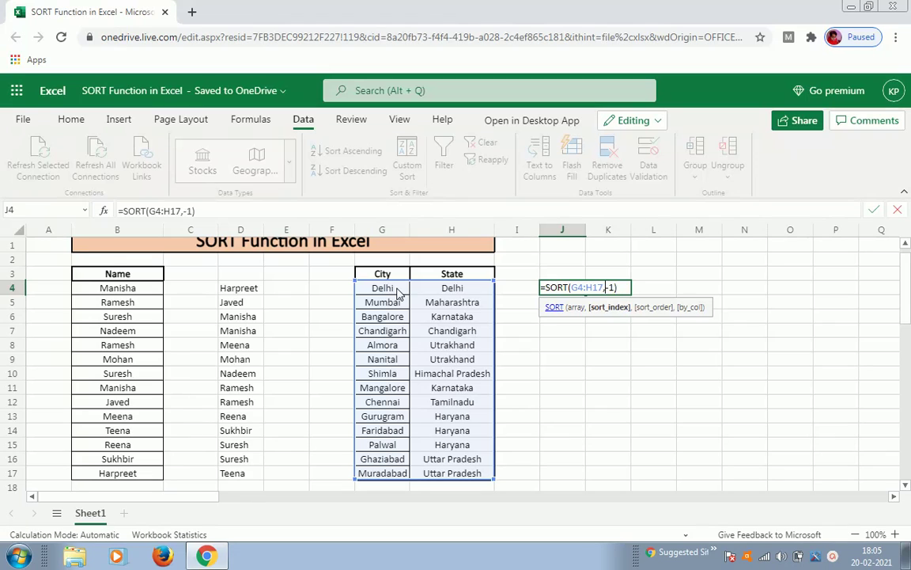
type(",")
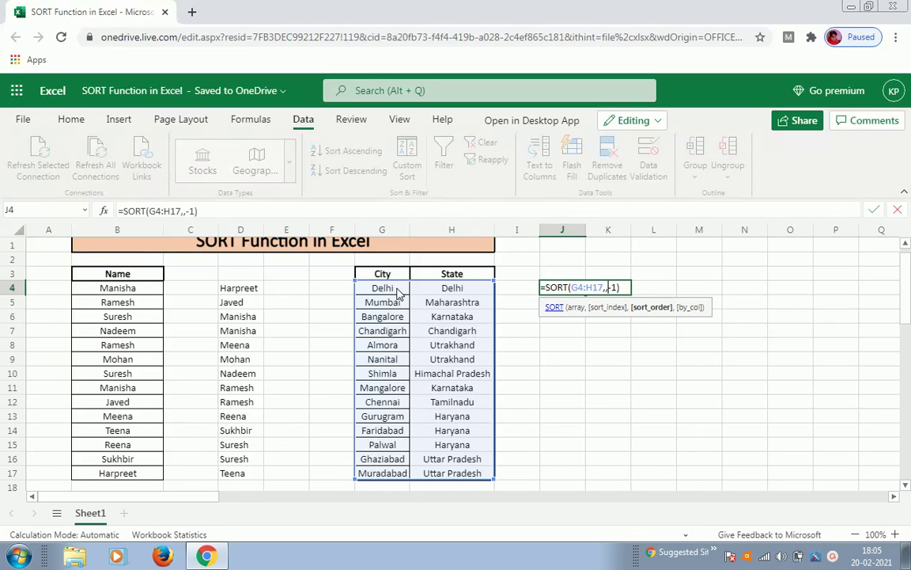
key("Return")
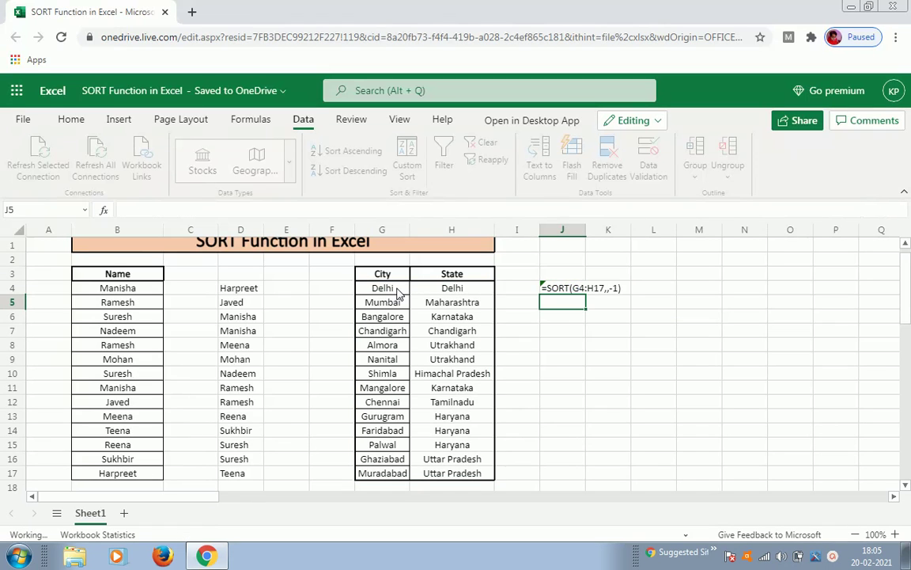
key("Up")
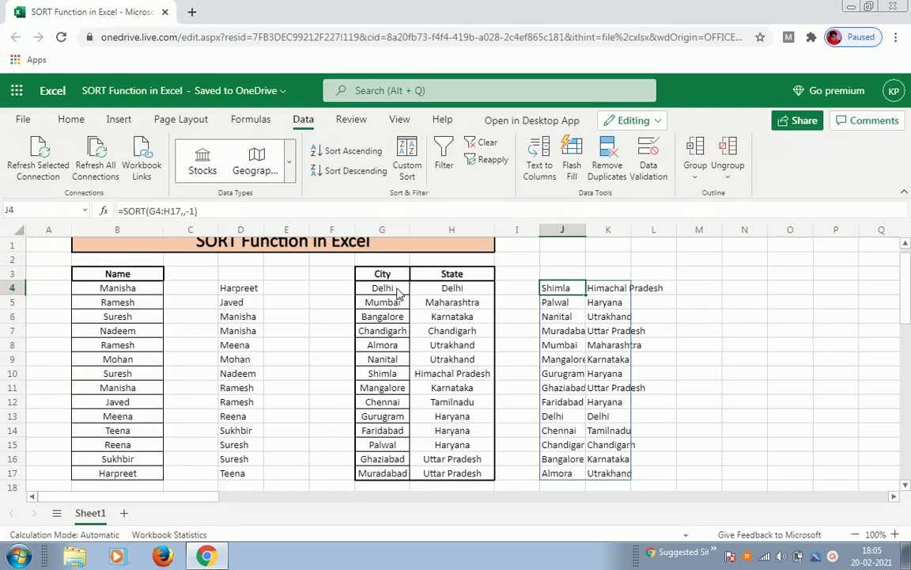
Step: Move the selection away from the sorted results to the empty cell A2
key("Up")
key("Up")
key("Up")
key("Left")
key("Left")
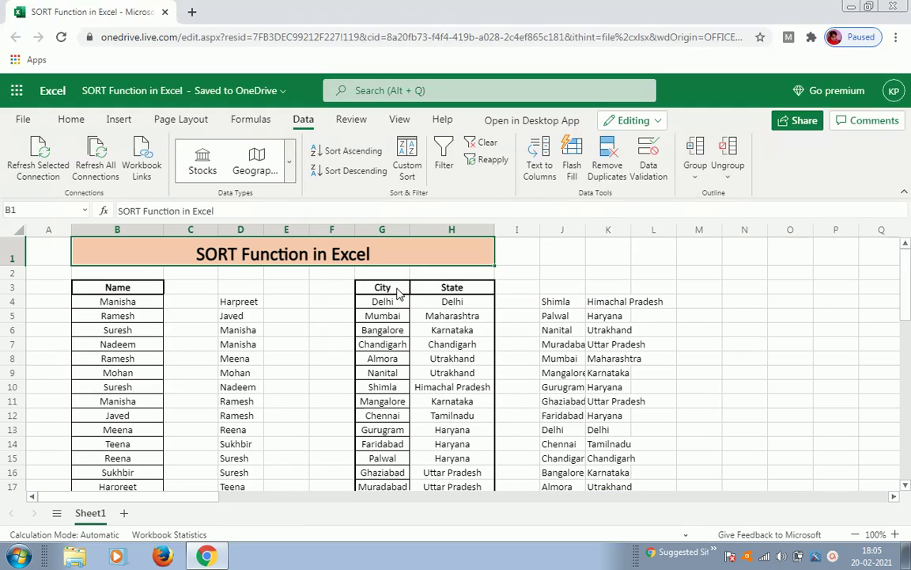
key("Left")
key("Down")
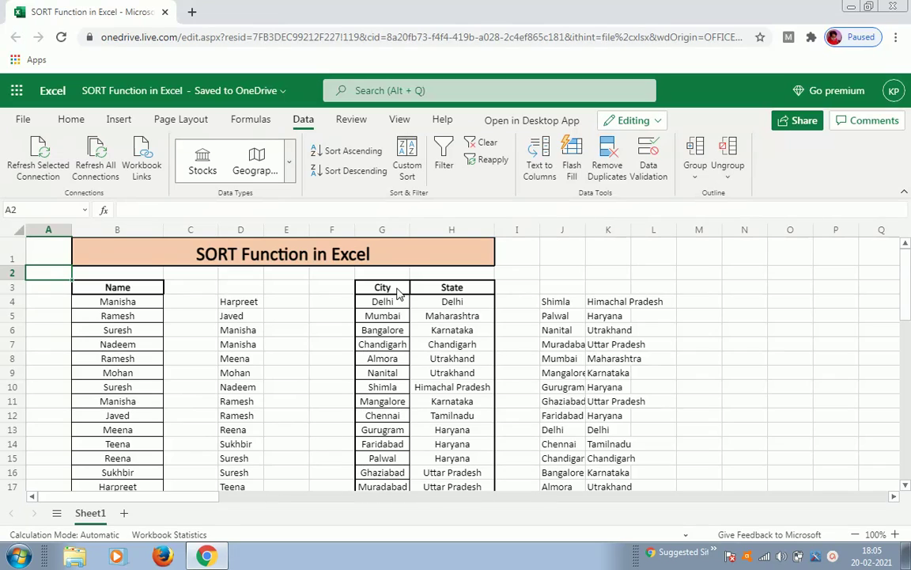